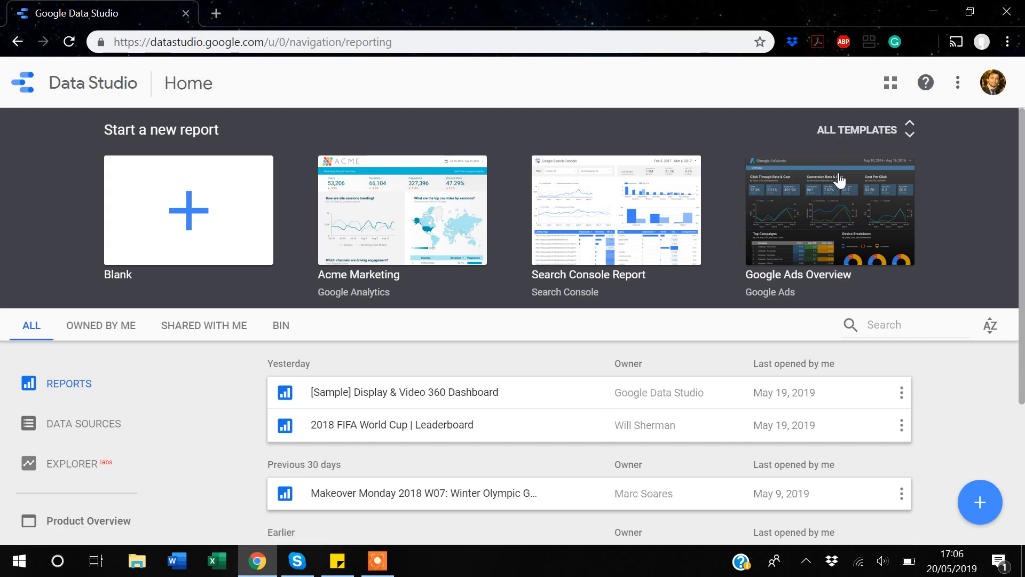
- Expand the Start a new report gallery with ALL TEMPLATES to list every report template
{"action": "left_click", "coordinate": [860, 129]}
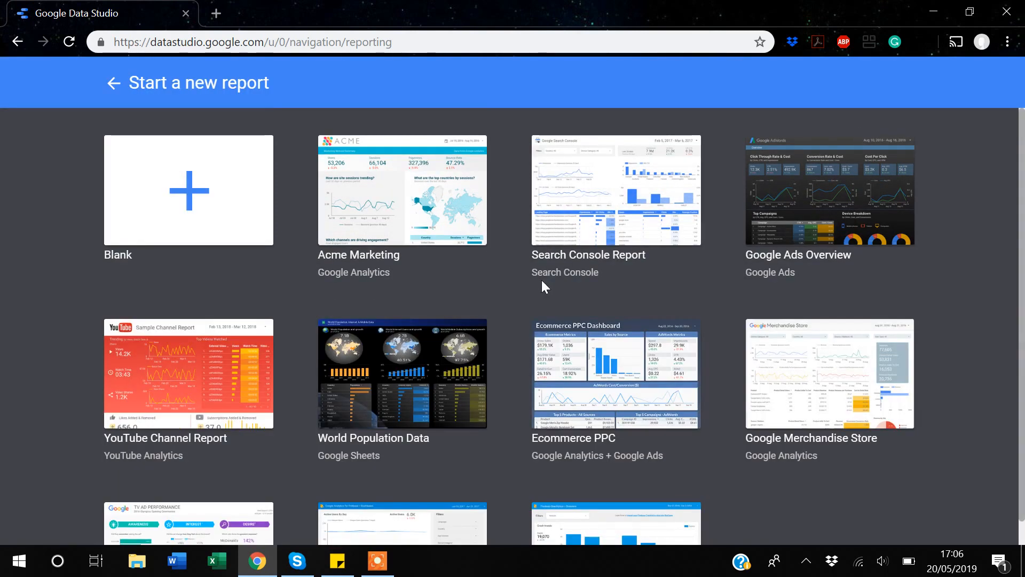
- Preview the World Population Data template from the template gallery
{"action": "scroll", "coordinate": [541, 279], "scroll_direction": "down", "scroll_amount": 3}
{"action": "scroll", "coordinate": [541, 280], "scroll_direction": "up", "scroll_amount": 2}
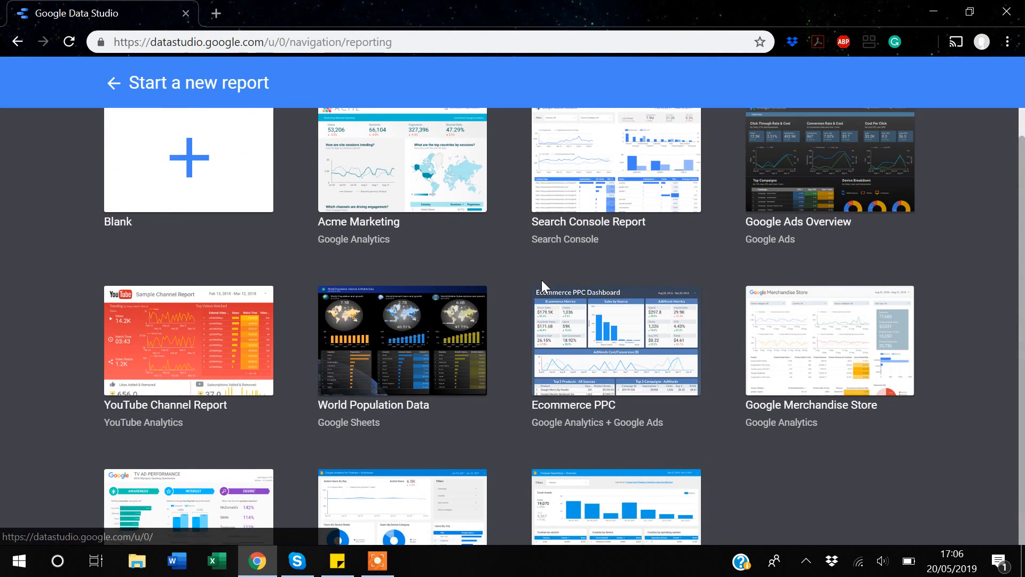
{"action": "scroll", "coordinate": [541, 280], "scroll_direction": "down", "scroll_amount": 1}
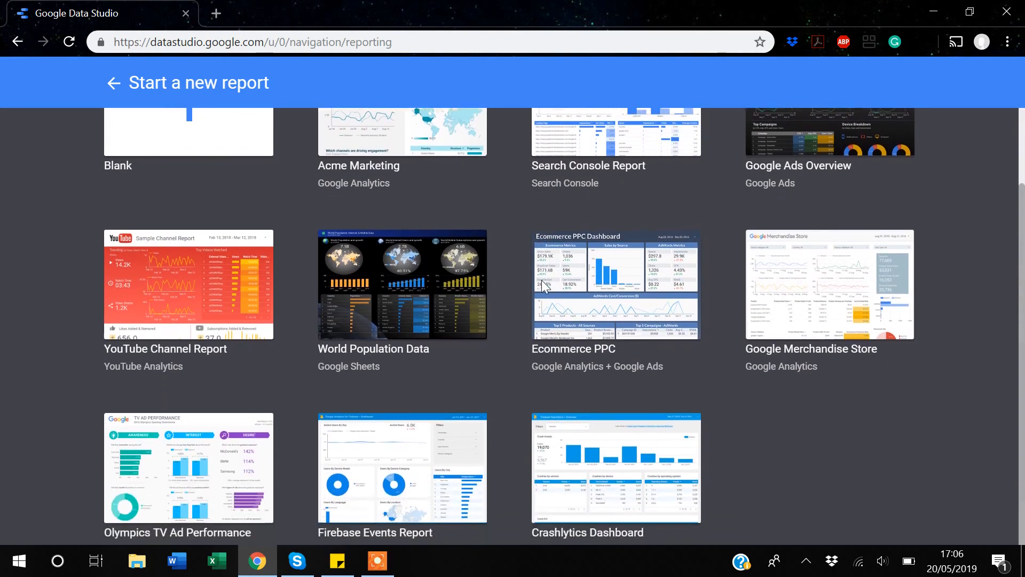
{"action": "scroll", "coordinate": [543, 287], "scroll_direction": "up", "scroll_amount": 1}
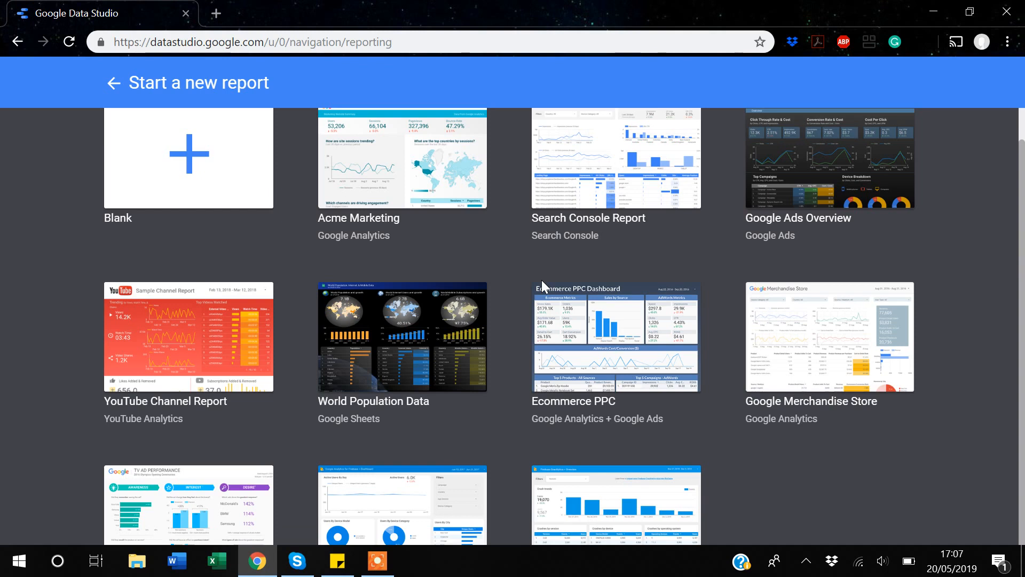
{"action": "left_click", "coordinate": [409, 352]}
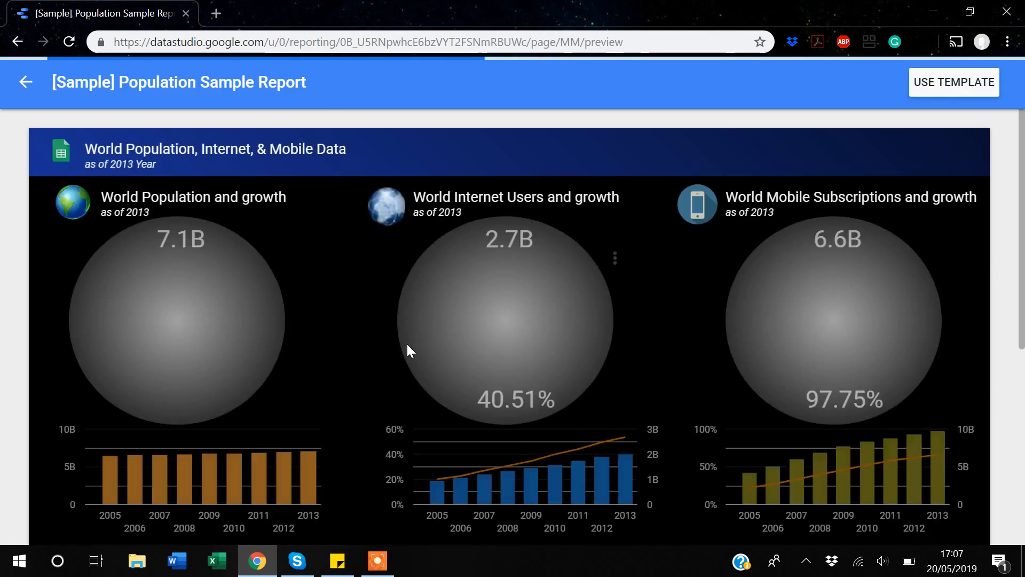
- Review the Population Sample Report's charts, then choose USE TEMPLATE to bring up the copy dialog
{"action": "scroll", "coordinate": [407, 344], "scroll_direction": "down", "scroll_amount": 4}
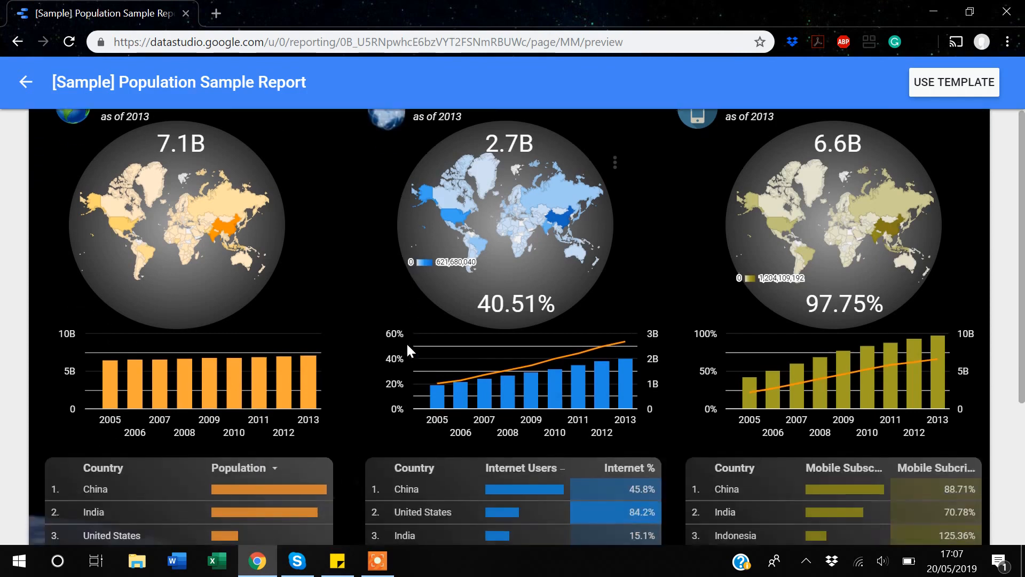
{"action": "scroll", "coordinate": [407, 349], "scroll_direction": "down", "scroll_amount": 2}
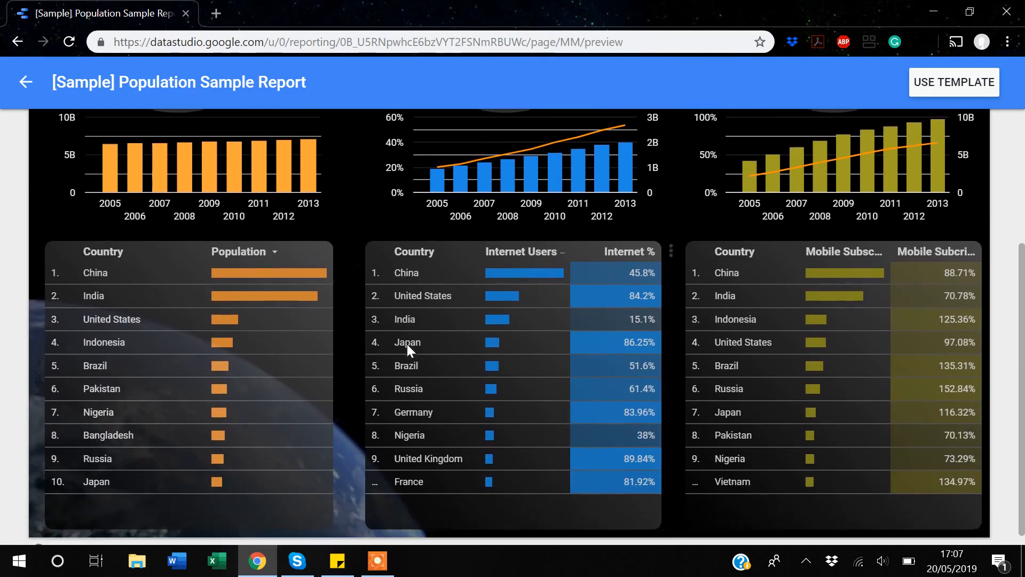
{"action": "scroll", "coordinate": [407, 343], "scroll_direction": "up", "scroll_amount": 6}
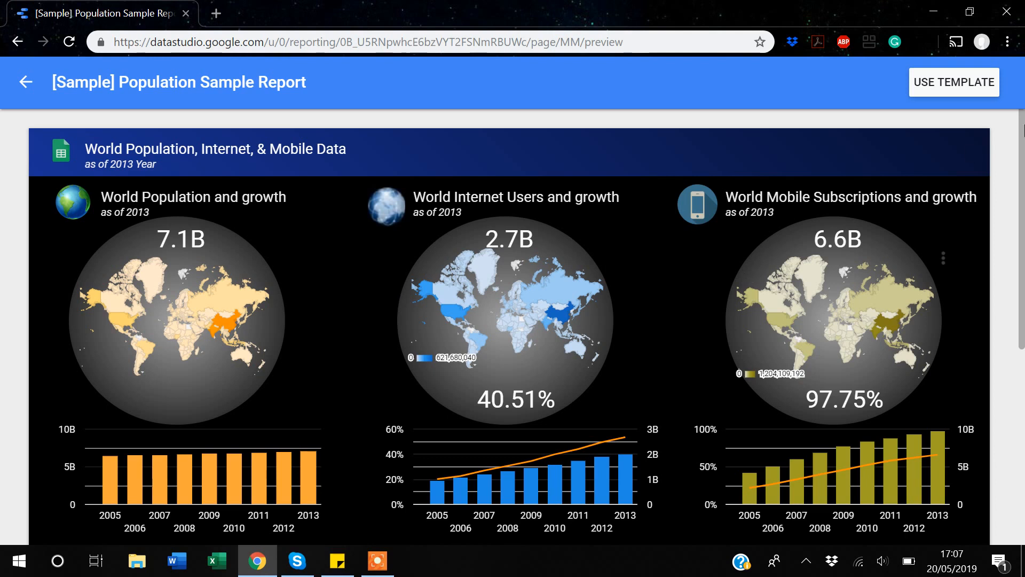
{"action": "left_click", "coordinate": [951, 90]}
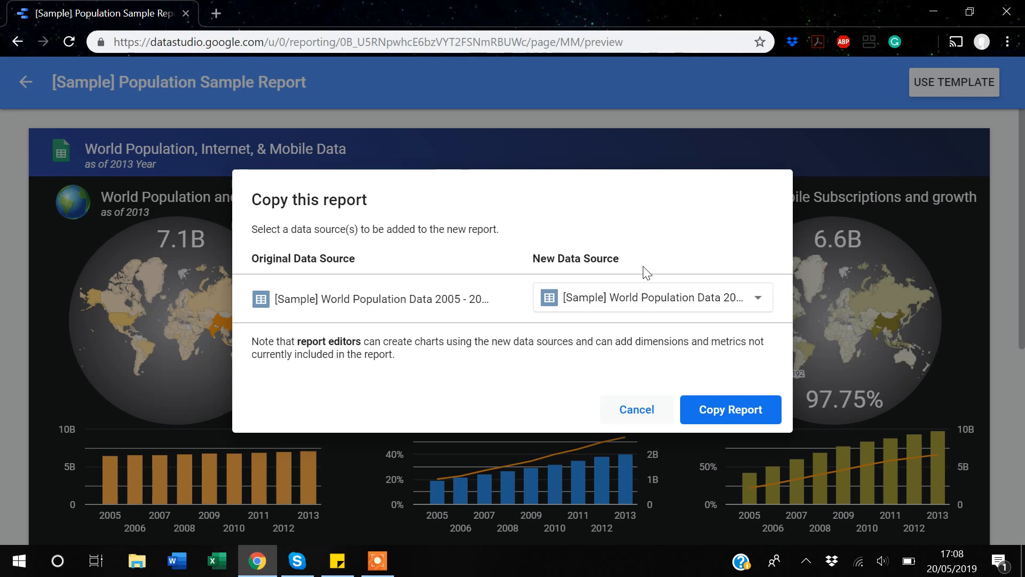
- Copy the report with [Sample] World Population Data kept as its new data source
{"action": "left_click", "coordinate": [756, 299]}
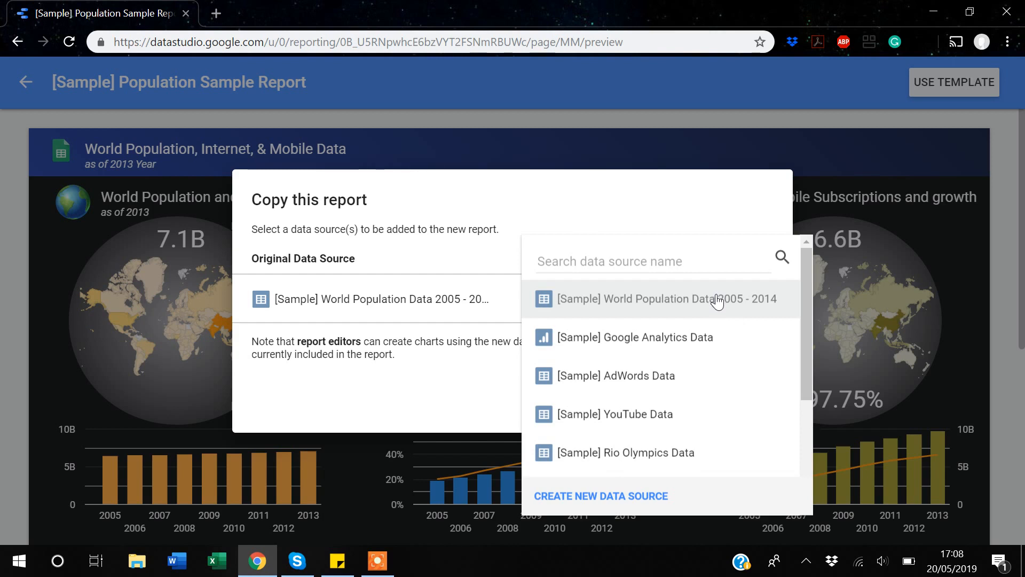
{"action": "left_click", "coordinate": [879, 159]}
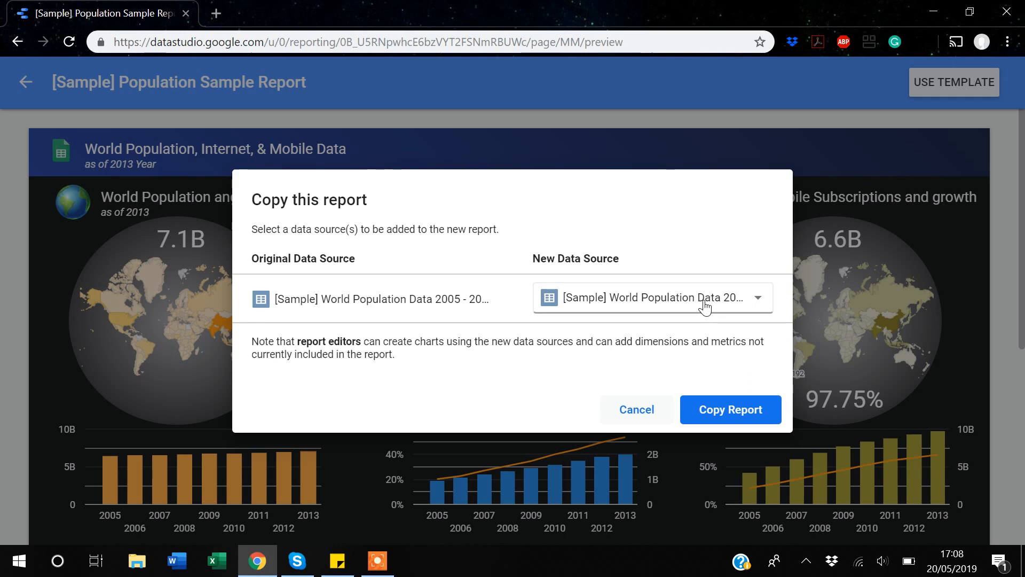
{"action": "left_click", "coordinate": [730, 423]}
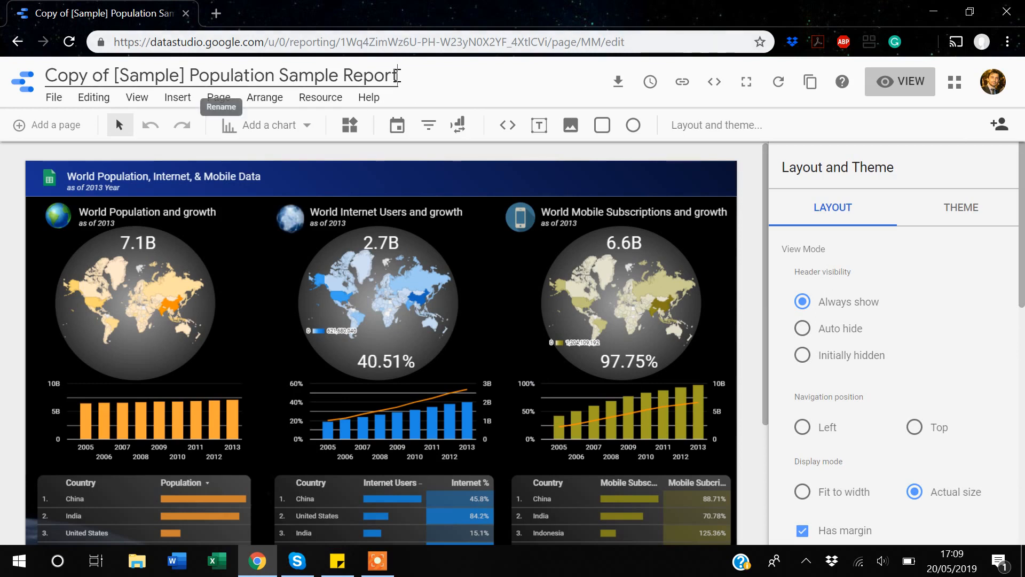
- Trim the title 'Copy of [Sample] Population Sample Report' down to 'Population Sample'
{"action": "key", "text": "BackSpace"}
{"action": "key", "text": "BackSpace"}
{"action": "key", "text": "BackSpace"}
{"action": "key", "text": "BackSpace"}
{"action": "key", "text": "BackSpace"}
{"action": "key", "text": "BackSpace"}
{"action": "key", "text": "Left"}
{"action": "key", "text": "Left"}
{"action": "key", "text": "Left"}
{"action": "key", "text": "Left"}
{"action": "key", "text": "Left"}
{"action": "key", "text": "Left"}
{"action": "key", "text": "Left"}
{"action": "key", "text": "Left"}
{"action": "key", "text": "Left"}
{"action": "key", "text": "Left"}
{"action": "key", "text": "Left"}
{"action": "key", "text": "Left"}
{"action": "key", "text": "Left"}
{"action": "key", "text": "Left"}
{"action": "key", "text": "Left"}
{"action": "key", "text": "Left"}
{"action": "key", "text": "Left"}
{"action": "key", "text": "Left"}
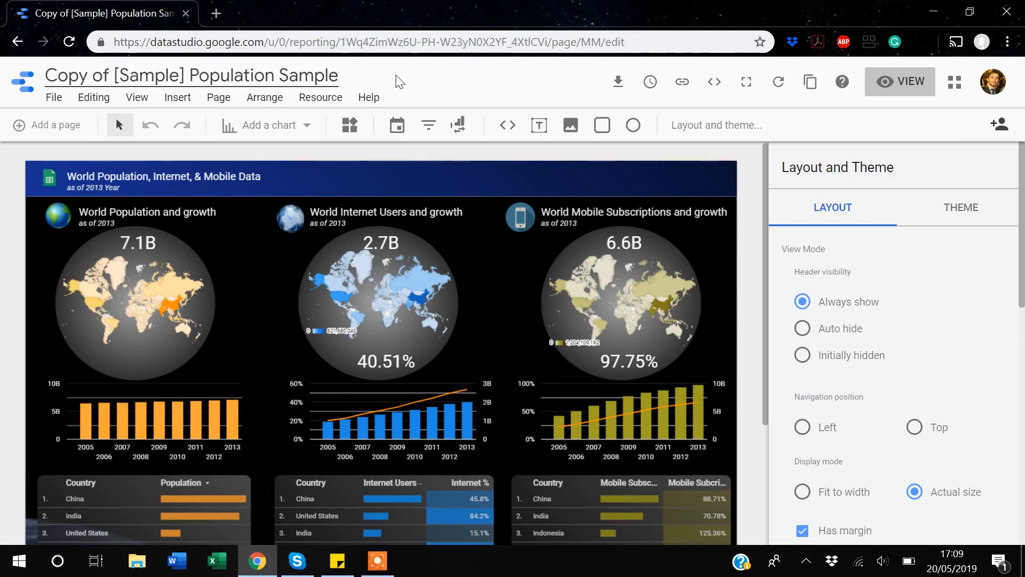
{"action": "key", "text": "Right"}
{"action": "key", "text": "BackSpace"}
{"action": "key", "text": "BackSpace"}
{"action": "key", "text": "BackSpace"}
{"action": "key", "text": "BackSpace"}
{"action": "key", "text": "BackSpace"}
{"action": "key", "text": "BackSpace"}
{"action": "key", "text": "BackSpace"}
{"action": "key", "text": "BackSpace"}
{"action": "key", "text": "BackSpace"}
{"action": "key", "text": "BackSpace"}
{"action": "key", "text": "BackSpace"}
{"action": "key", "text": "BackSpace"}
{"action": "key", "text": "BackSpace"}
{"action": "key", "text": "BackSpace"}
{"action": "key", "text": "BackSpace"}
{"action": "key", "text": "BackSpace"}
{"action": "key", "text": "BackSpace"}
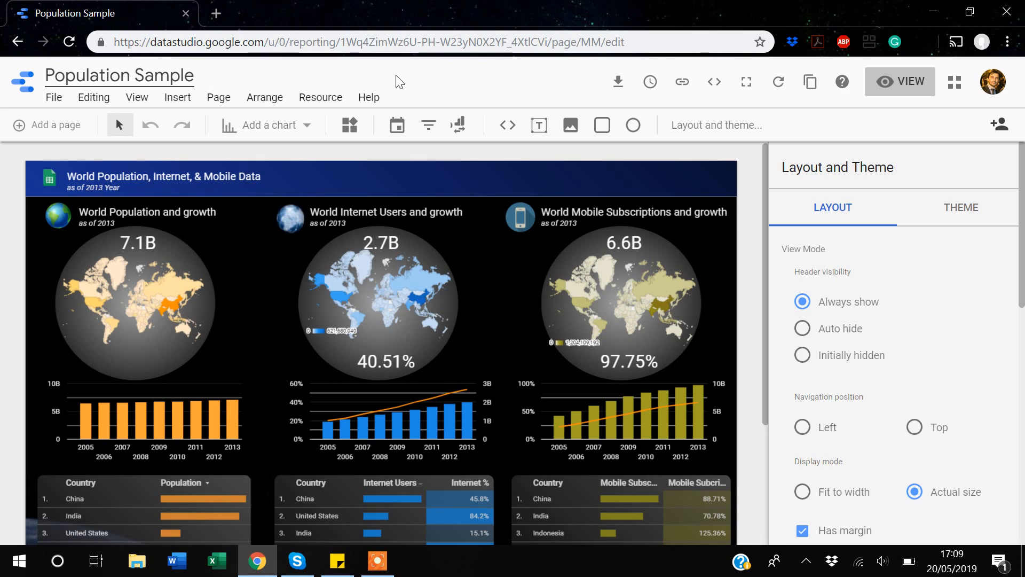
- Delete the sheet icon from the report header
{"action": "left_click", "coordinate": [213, 184]}
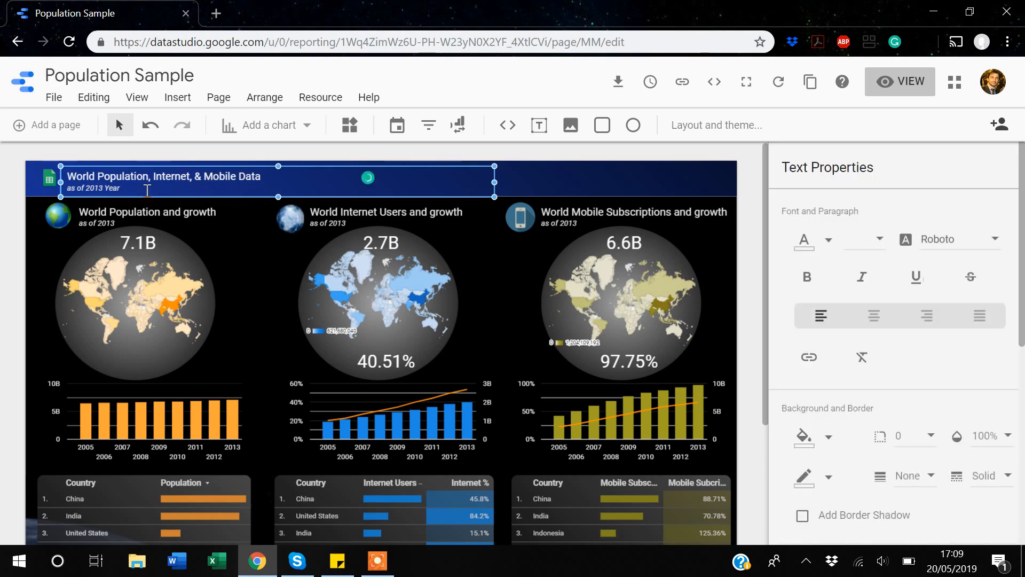
{"action": "left_click", "coordinate": [48, 182]}
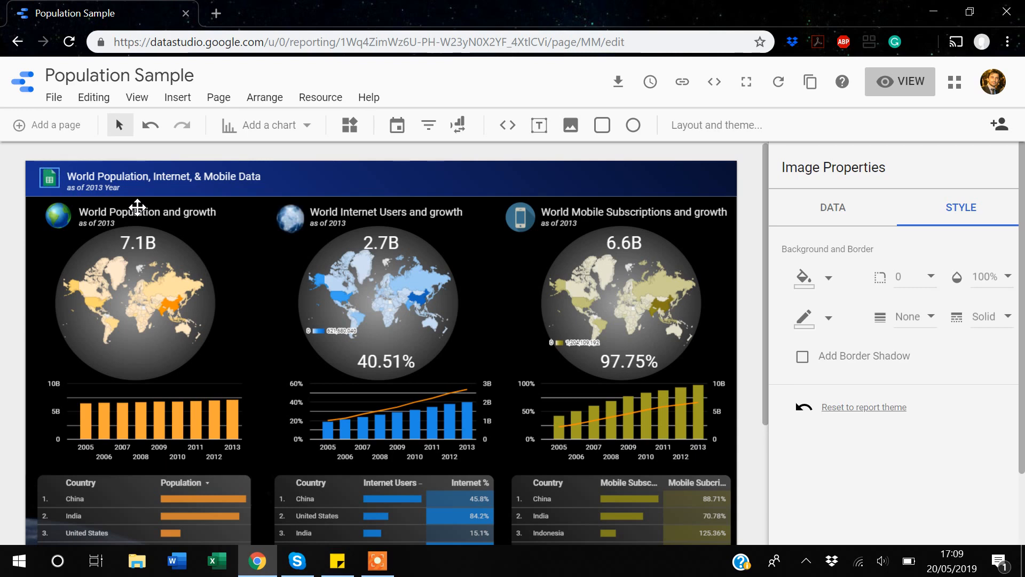
{"action": "key", "text": "Delete"}
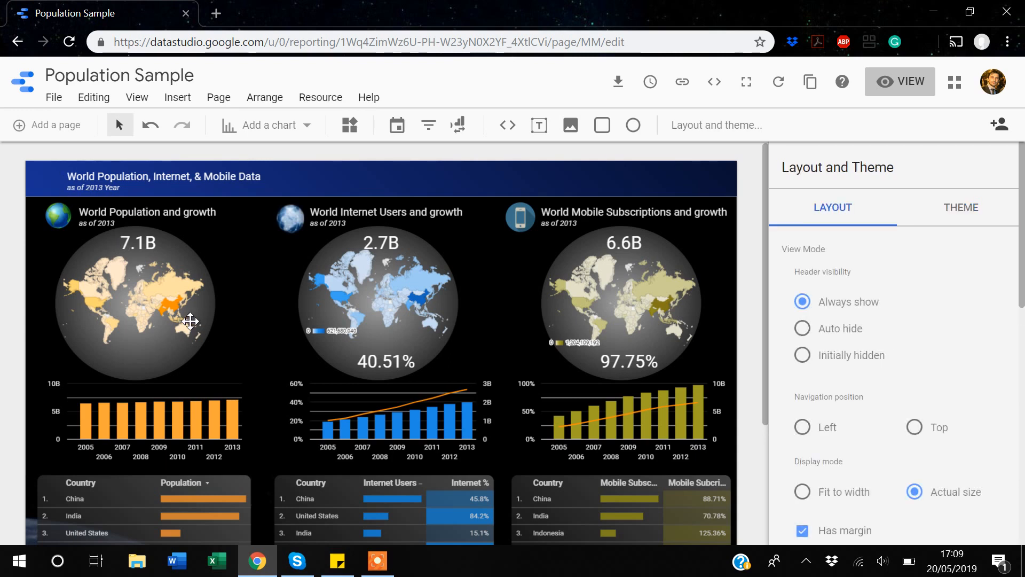
{"action": "scroll", "coordinate": [191, 320], "scroll_direction": "down", "scroll_amount": 1}
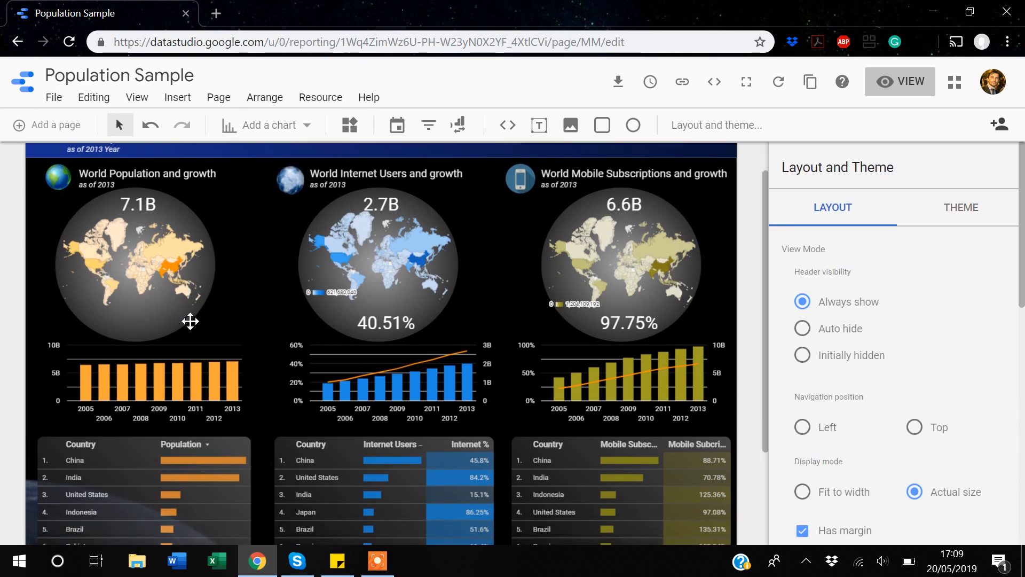
{"action": "scroll", "coordinate": [190, 321], "scroll_direction": "up", "scroll_amount": 1}
- Remove the 'as of 2013' line under the World Internet Users and growth title
{"action": "left_click", "coordinate": [312, 184]}
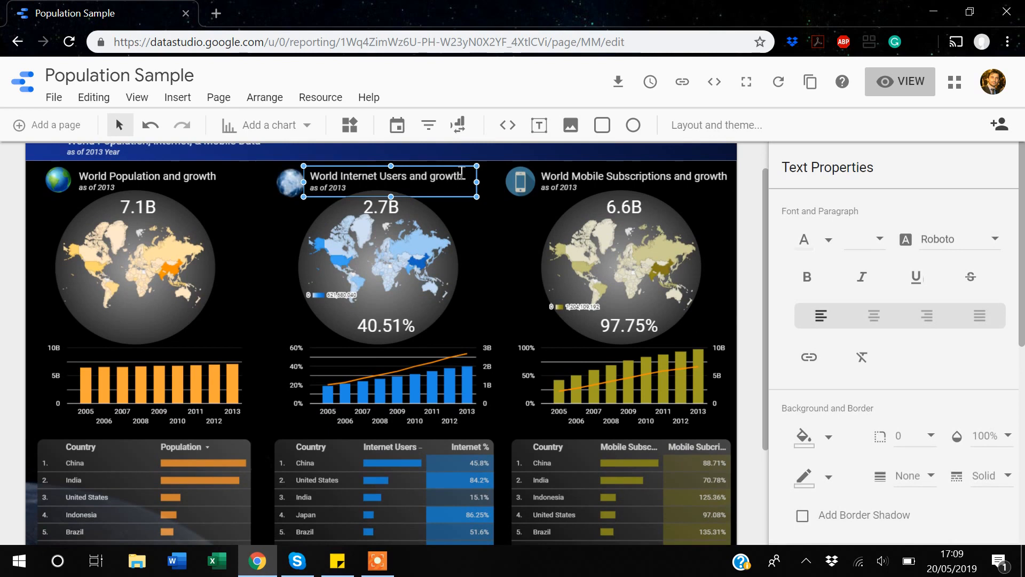
{"action": "double_click", "coordinate": [430, 177]}
{"action": "key", "text": "BackSpace"}
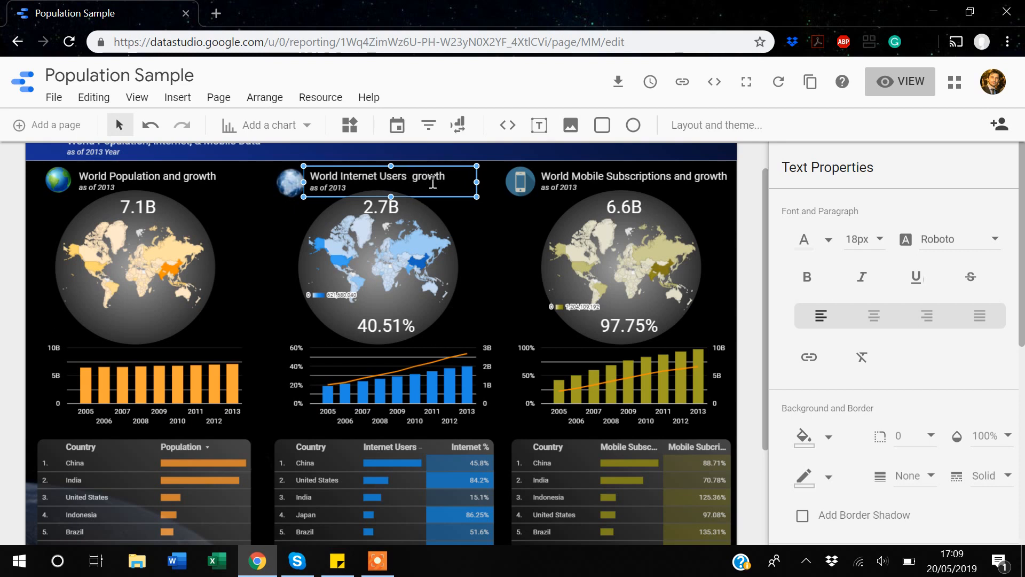
{"action": "scroll", "coordinate": [185, 231], "scroll_direction": "down", "scroll_amount": 1}
{"action": "scroll", "coordinate": [267, 280], "scroll_direction": "up", "scroll_amount": 2}
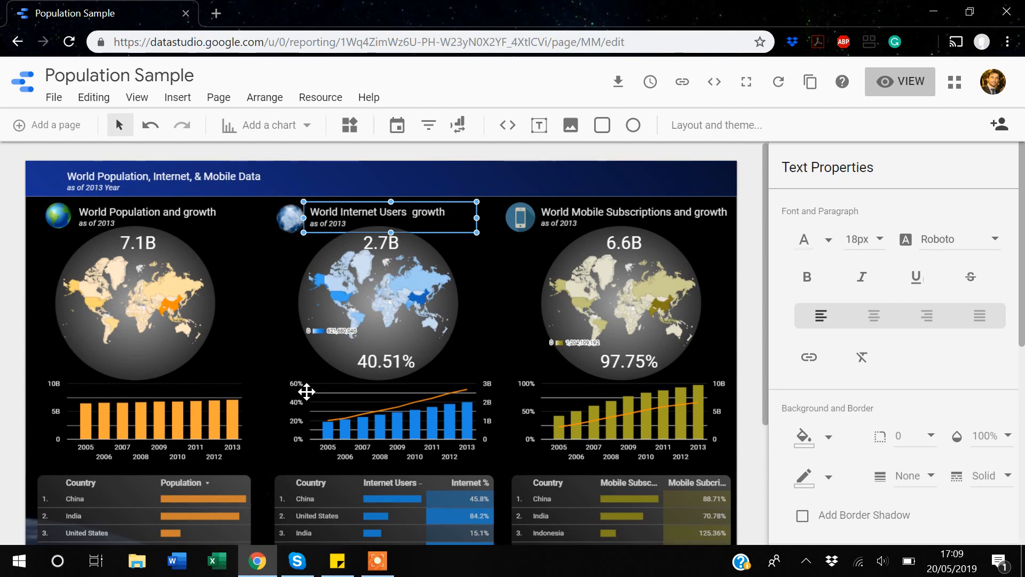
{"action": "left_click", "coordinate": [611, 215]}
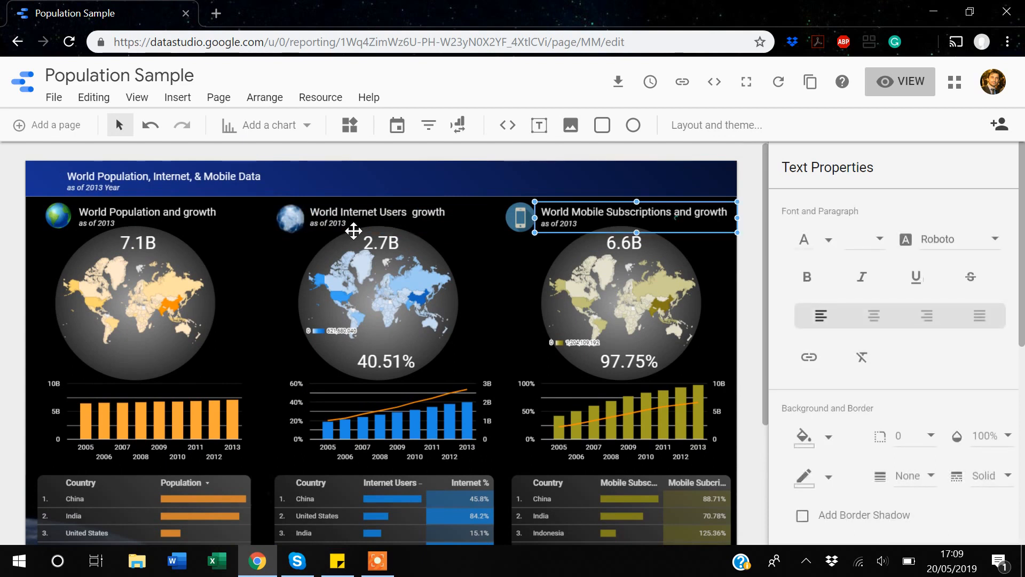
{"action": "left_click", "coordinate": [336, 223]}
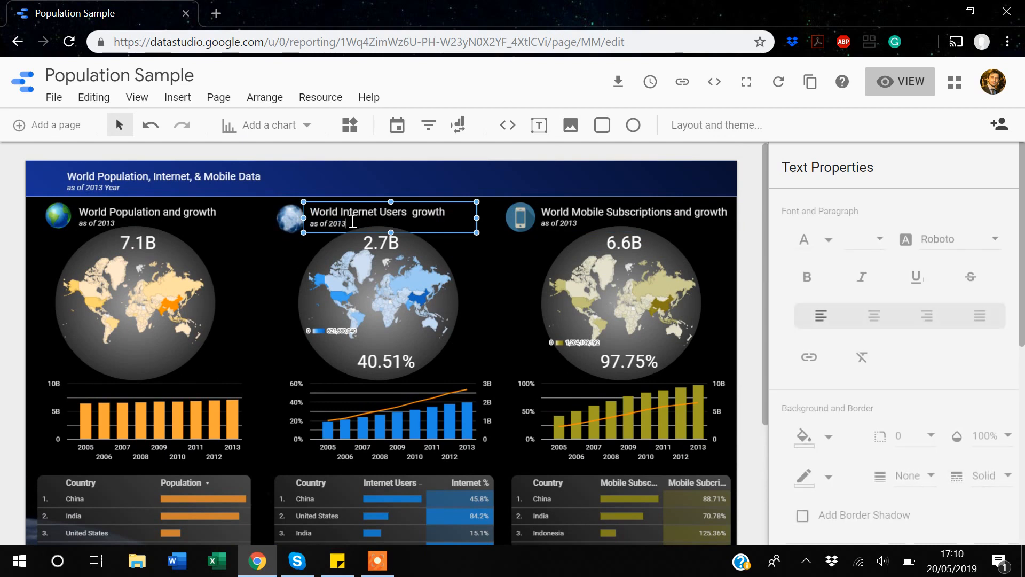
{"action": "left_click", "coordinate": [352, 222]}
{"action": "key", "text": "BackSpace"}
{"action": "key", "text": "BackSpace"}
{"action": "key", "text": "BackSpace"}
{"action": "key", "text": "BackSpace"}
{"action": "key", "text": "BackSpace"}
{"action": "key", "text": "BackSpace"}
{"action": "key", "text": "BackSpace"}
{"action": "key", "text": "BackSpace"}
{"action": "key", "text": "BackSpace"}
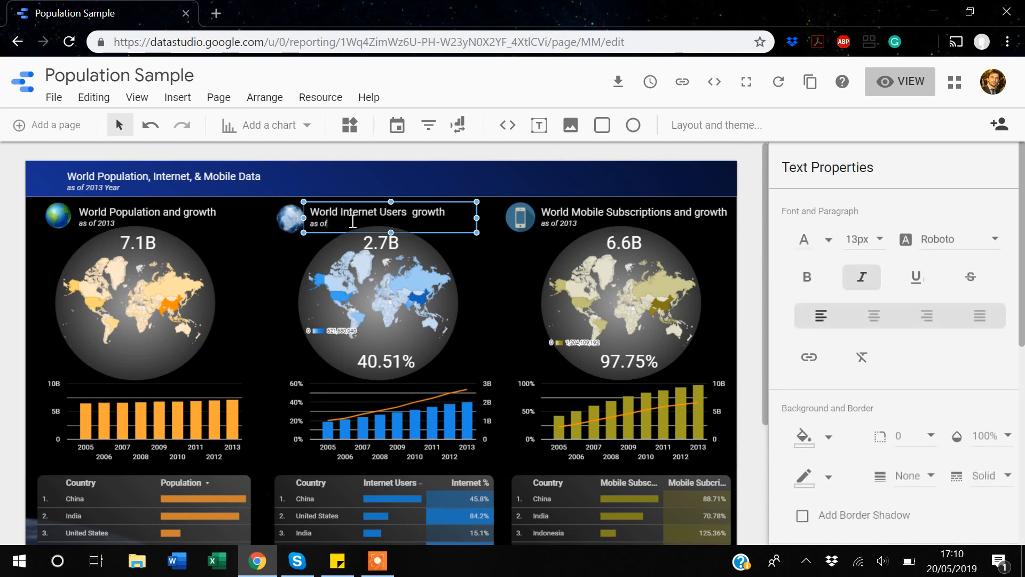
{"action": "key", "text": "BackSpace"}
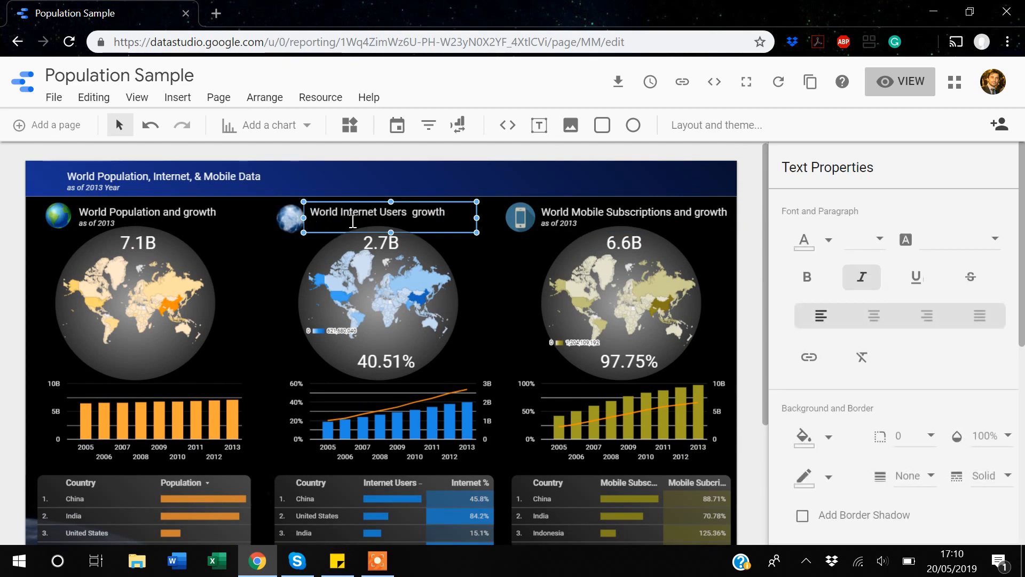
- Remove the 'as of 2013' lines under the Mobile Subscriptions and World Population titles
{"action": "left_click", "coordinate": [581, 223]}
{"action": "left_click", "coordinate": [582, 224]}
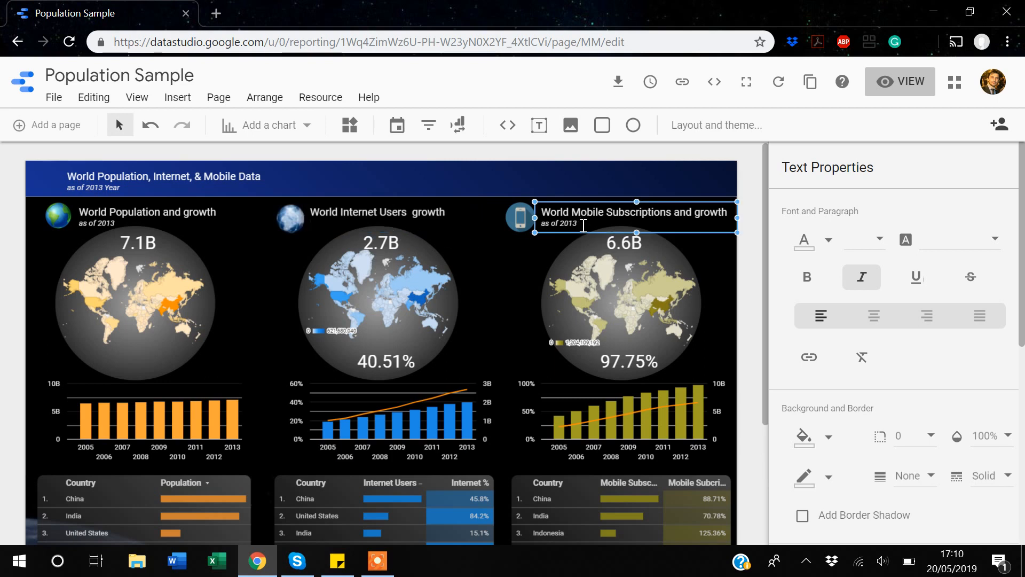
{"action": "key", "text": "BackSpace"}
{"action": "key", "text": "BackSpace"}
{"action": "key", "text": "BackSpace"}
{"action": "key", "text": "BackSpace"}
{"action": "key", "text": "BackSpace"}
{"action": "key", "text": "BackSpace"}
{"action": "key", "text": "BackSpace"}
{"action": "key", "text": "BackSpace"}
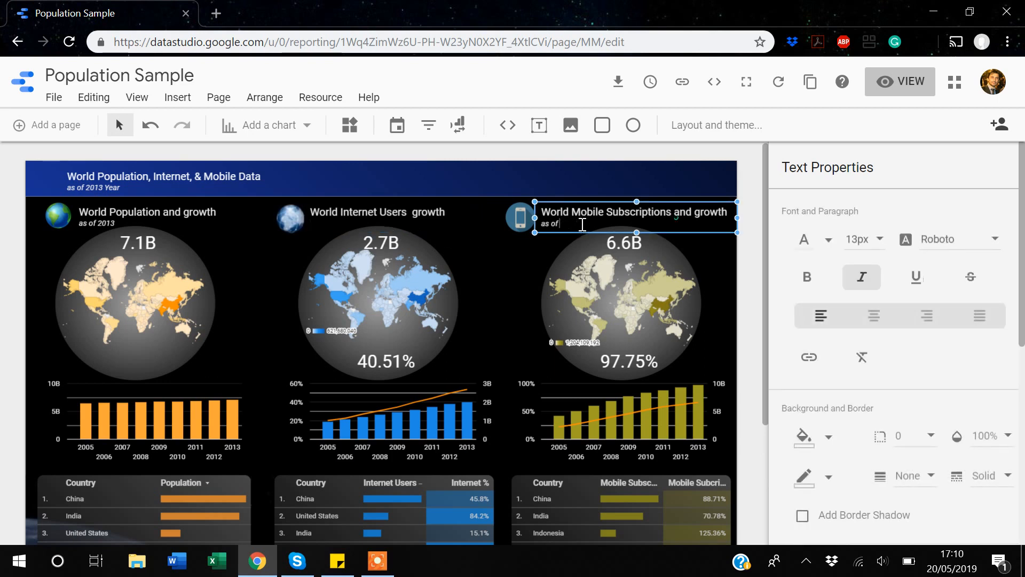
{"action": "key", "text": "BackSpace"}
{"action": "key", "text": "BackSpace"}
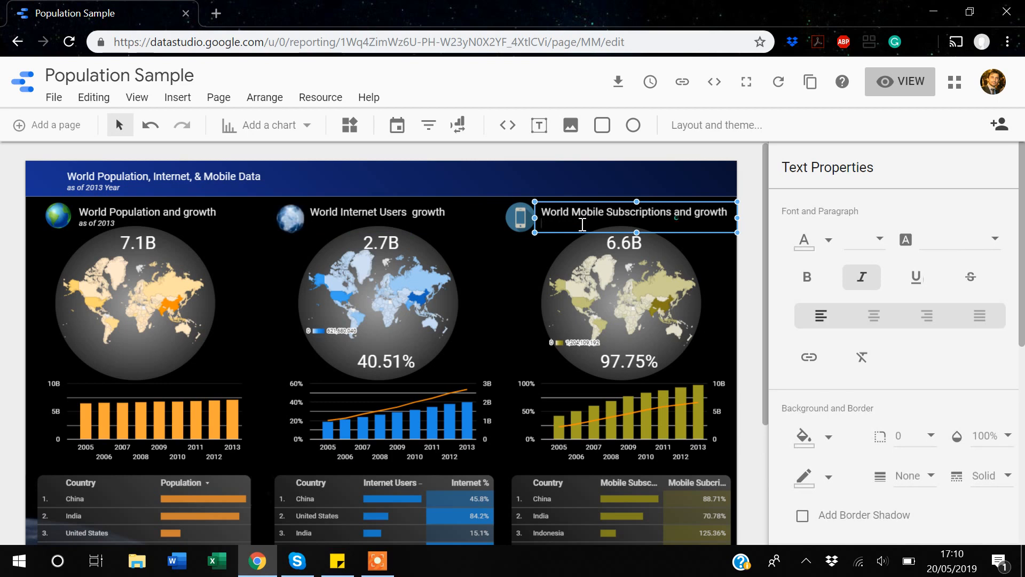
{"action": "left_click", "coordinate": [100, 227]}
{"action": "left_click", "coordinate": [122, 226]}
{"action": "key", "text": "BackSpace"}
{"action": "key", "text": "BackSpace"}
{"action": "key", "text": "BackSpace"}
{"action": "key", "text": "BackSpace"}
{"action": "key", "text": "BackSpace"}
{"action": "key", "text": "BackSpace"}
{"action": "key", "text": "BackSpace"}
{"action": "key", "text": "BackSpace"}
{"action": "key", "text": "BackSpace"}
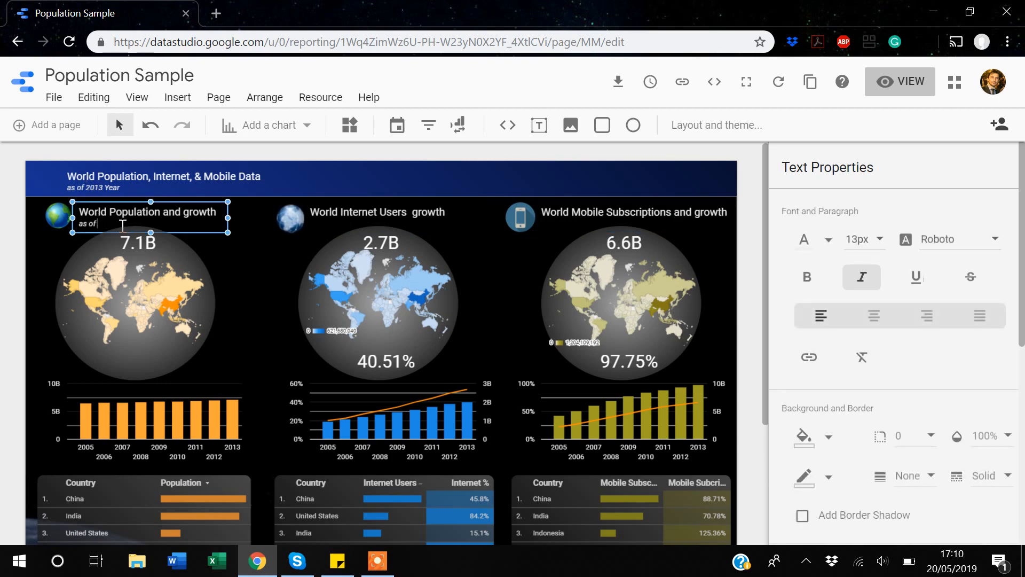
{"action": "key", "text": "BackSpace"}
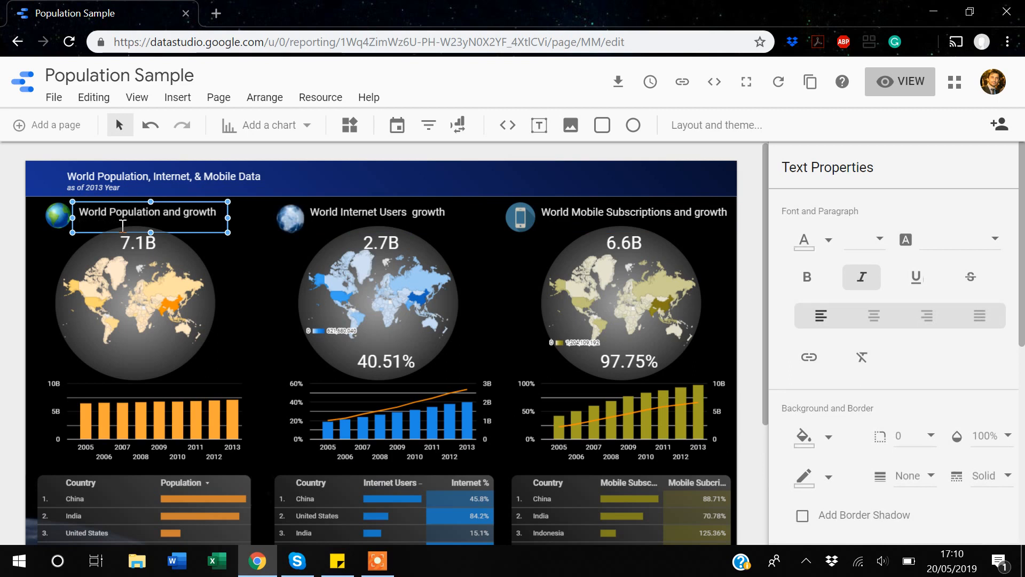
- Change the header subtitle so it reads 'as of 2015'
{"action": "left_click", "coordinate": [127, 189]}
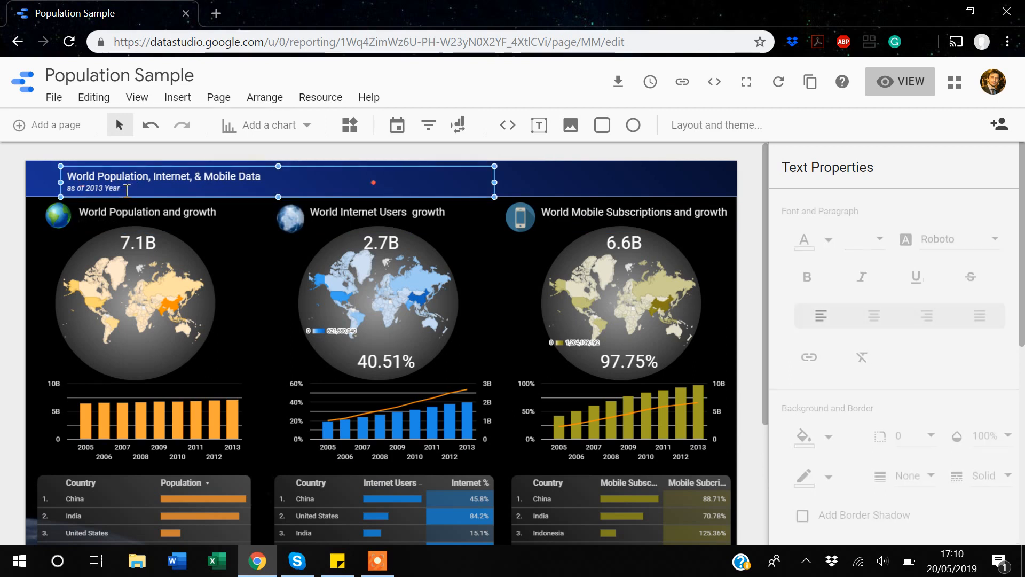
{"action": "left_click", "coordinate": [127, 189]}
{"action": "key", "text": "BackSpace"}
{"action": "key", "text": "BackSpace"}
{"action": "key", "text": "BackSpace"}
{"action": "key", "text": "BackSpace"}
{"action": "key", "text": "BackSpace"}
{"action": "key", "text": "BackSpace"}
{"action": "key", "text": "BackSpace"}
{"action": "key", "text": "BackSpace"}
{"action": "type", "text": "015"}
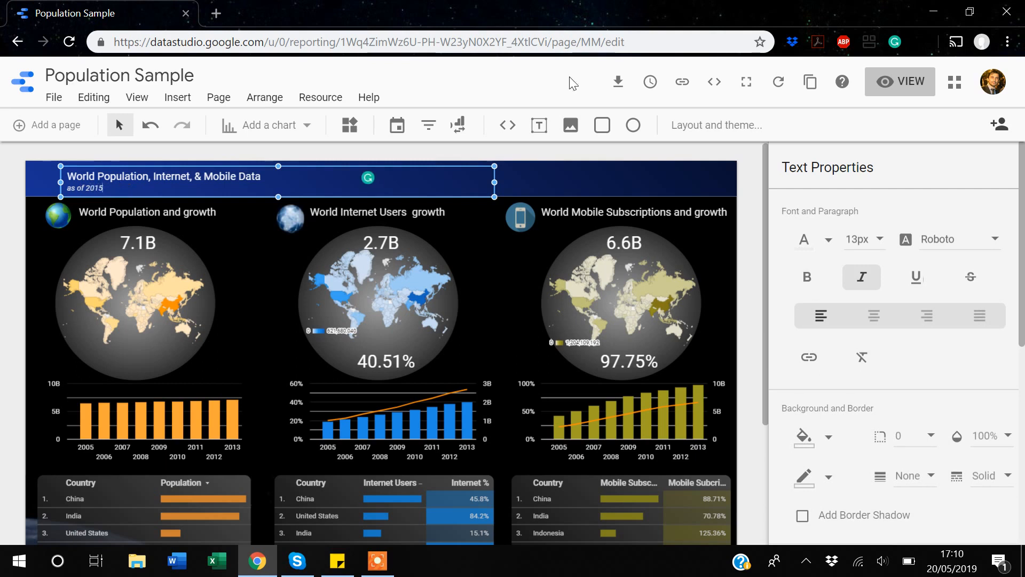
{"action": "left_click", "coordinate": [891, 88]}
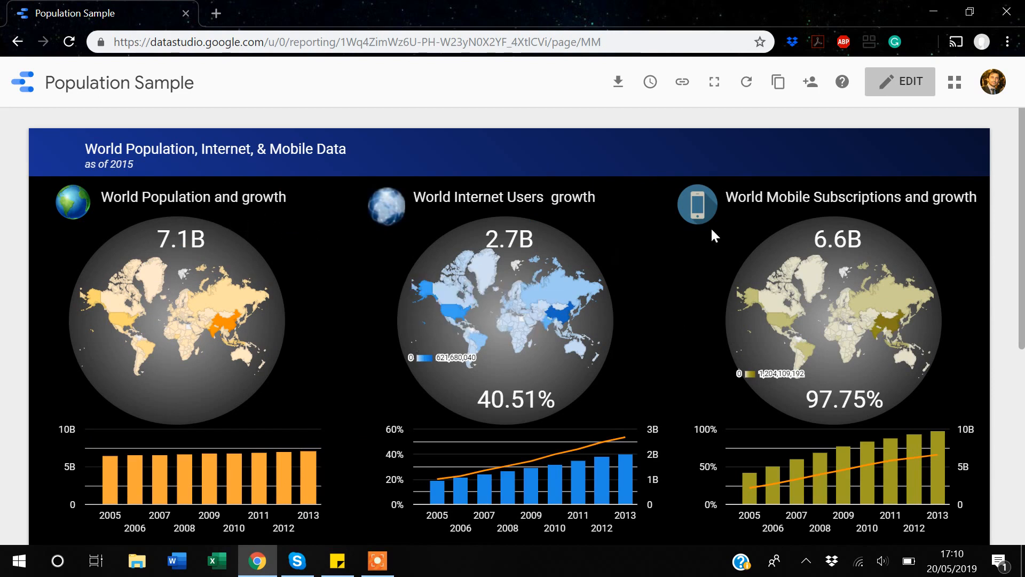
{"action": "scroll", "coordinate": [711, 230], "scroll_direction": "down", "scroll_amount": 7}
{"action": "scroll", "coordinate": [711, 230], "scroll_direction": "up", "scroll_amount": 7}
{"action": "left_click", "coordinate": [917, 85]}
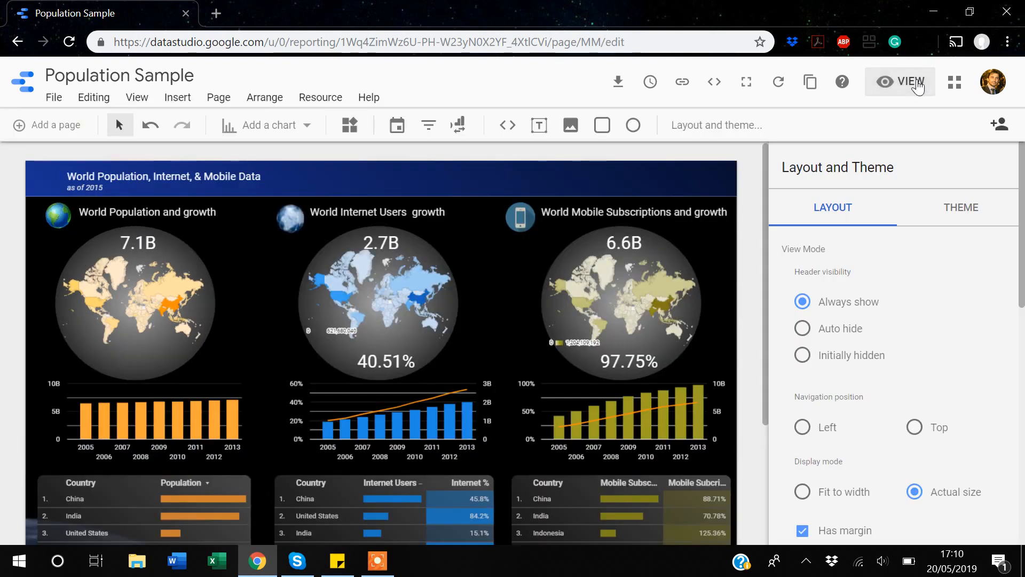
{"action": "left_click", "coordinate": [917, 86]}
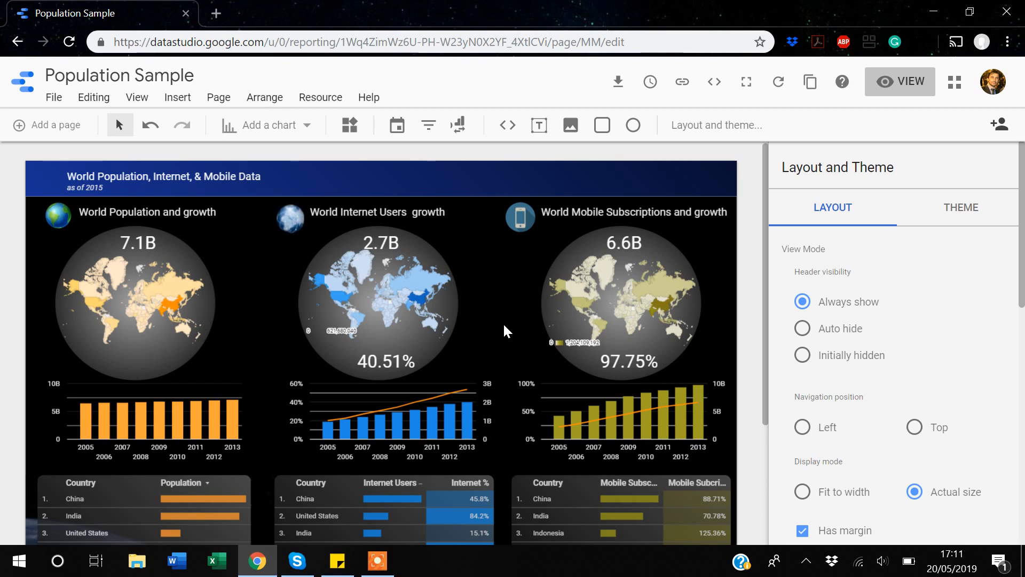
- Inspect the 7.1B scorecard's data source list and its summed Population metric settings
{"action": "left_click", "coordinate": [132, 245]}
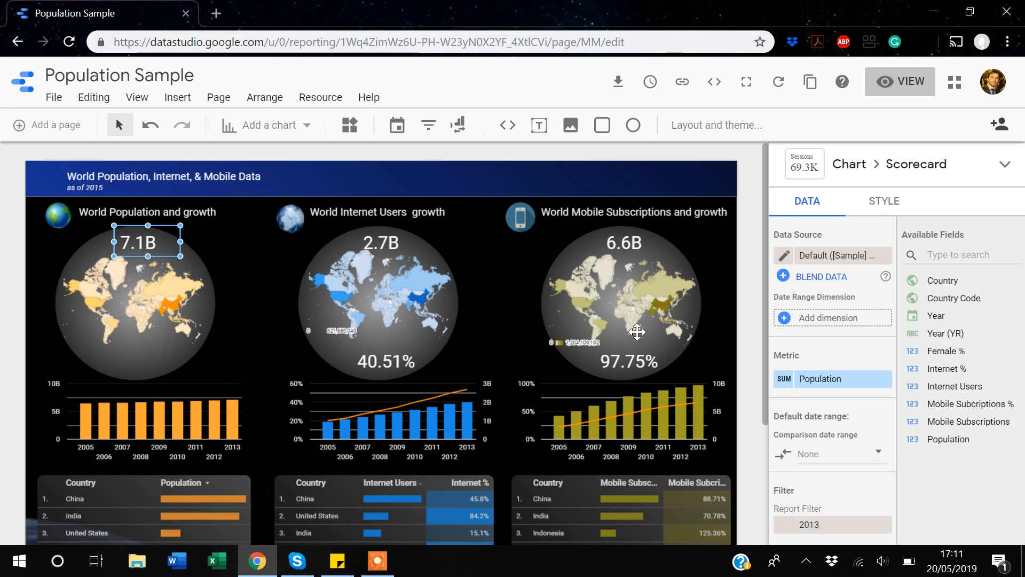
{"action": "left_click", "coordinate": [850, 259]}
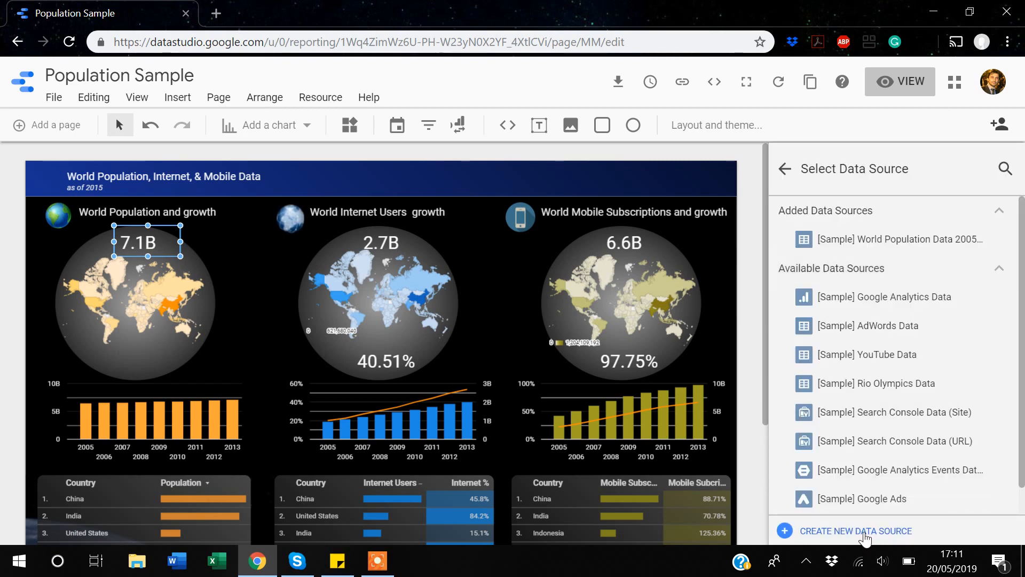
{"action": "left_click", "coordinate": [1000, 213]}
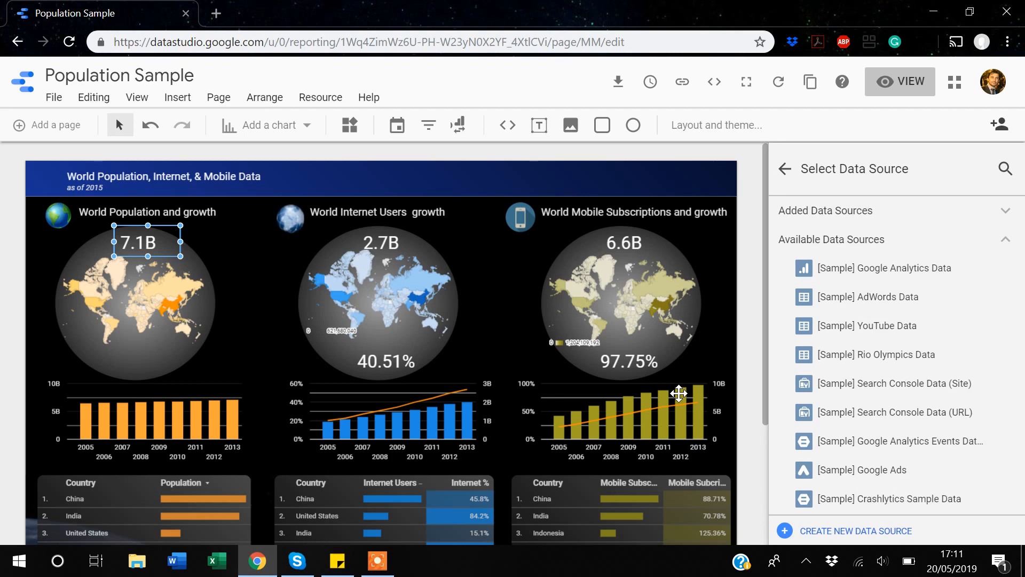
{"action": "left_click", "coordinate": [782, 170]}
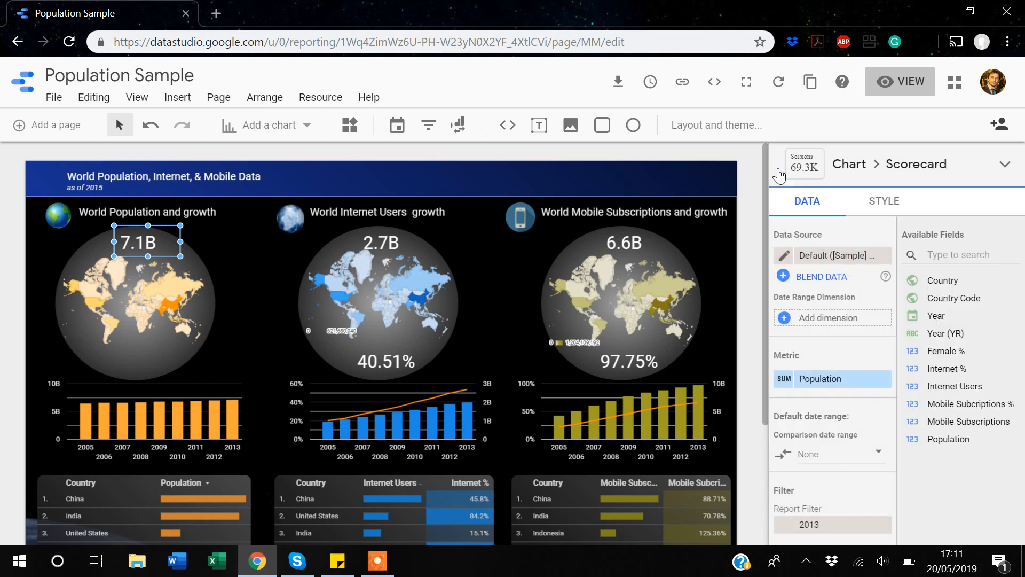
{"action": "scroll", "coordinate": [799, 341], "scroll_direction": "down", "scroll_amount": 1}
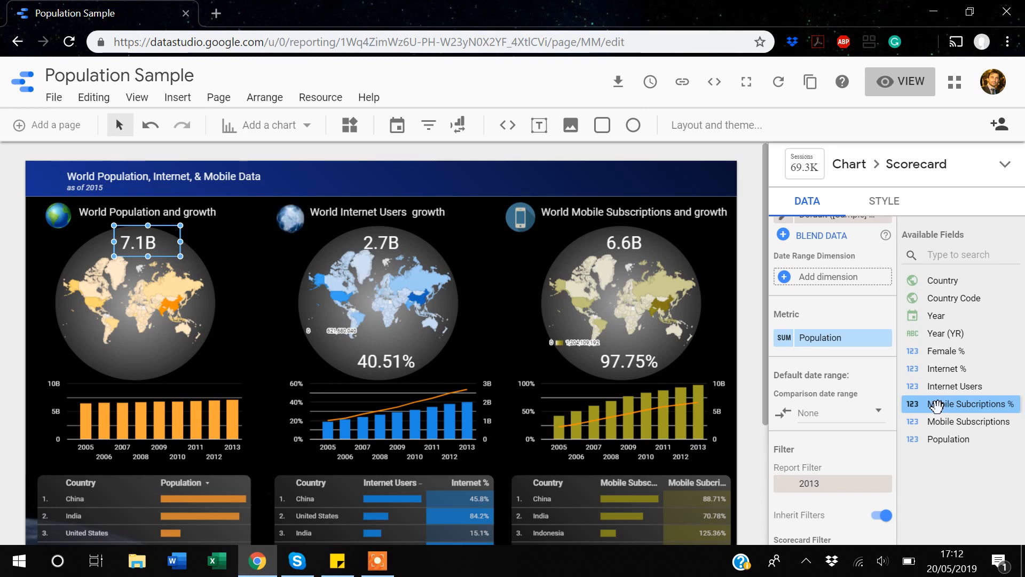
{"action": "scroll", "coordinate": [850, 306], "scroll_direction": "up", "scroll_amount": 1}
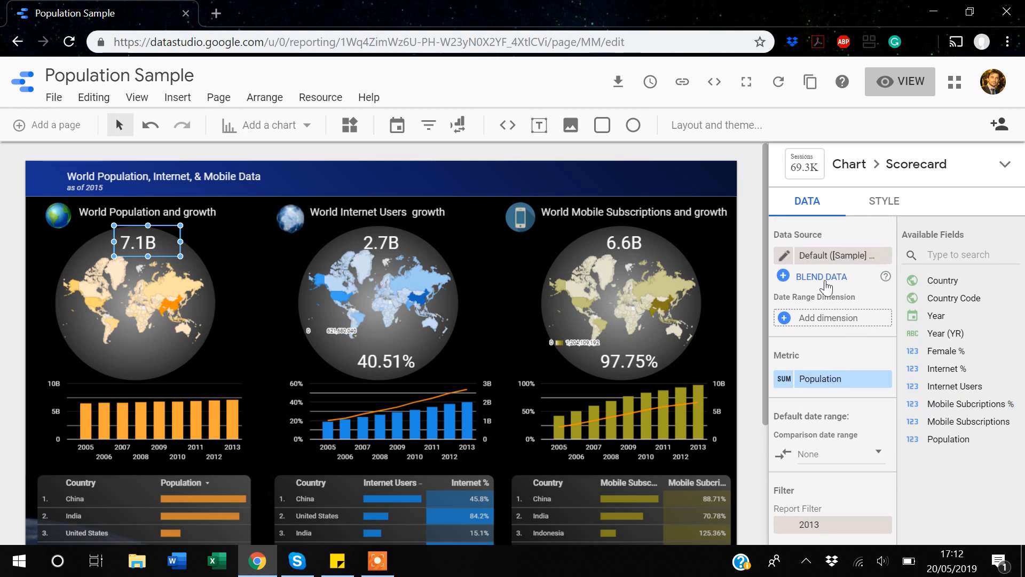
{"action": "left_click", "coordinate": [784, 255]}
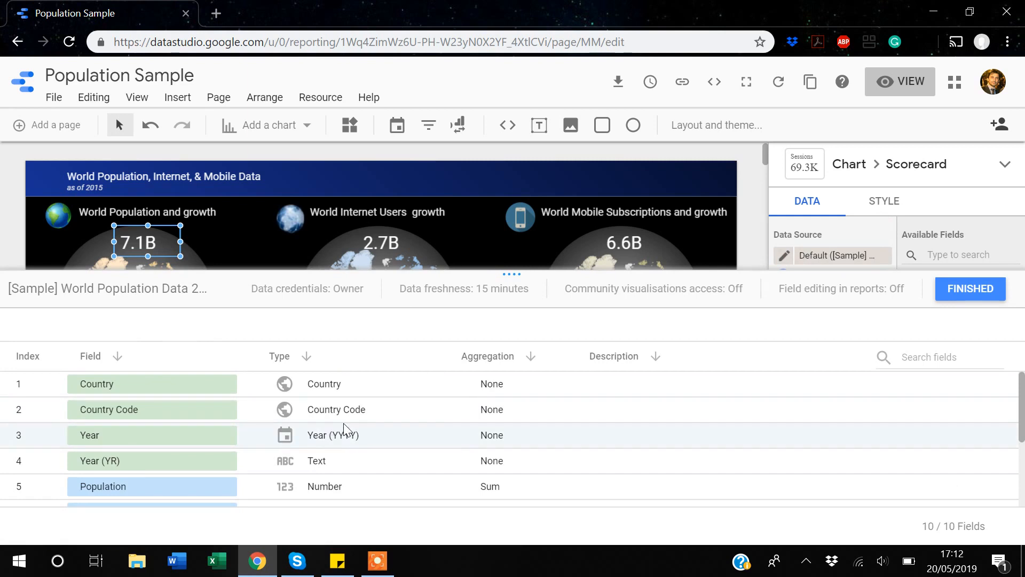
{"action": "left_click", "coordinate": [973, 291]}
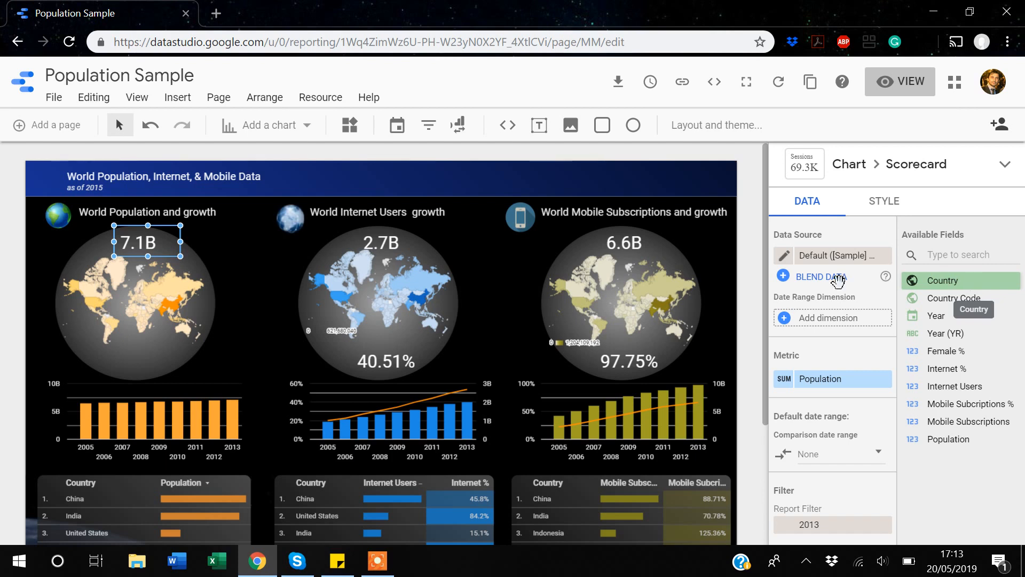
- Return to the Data Studio Home page and go to the Report Gallery
{"action": "left_click", "coordinate": [28, 86]}
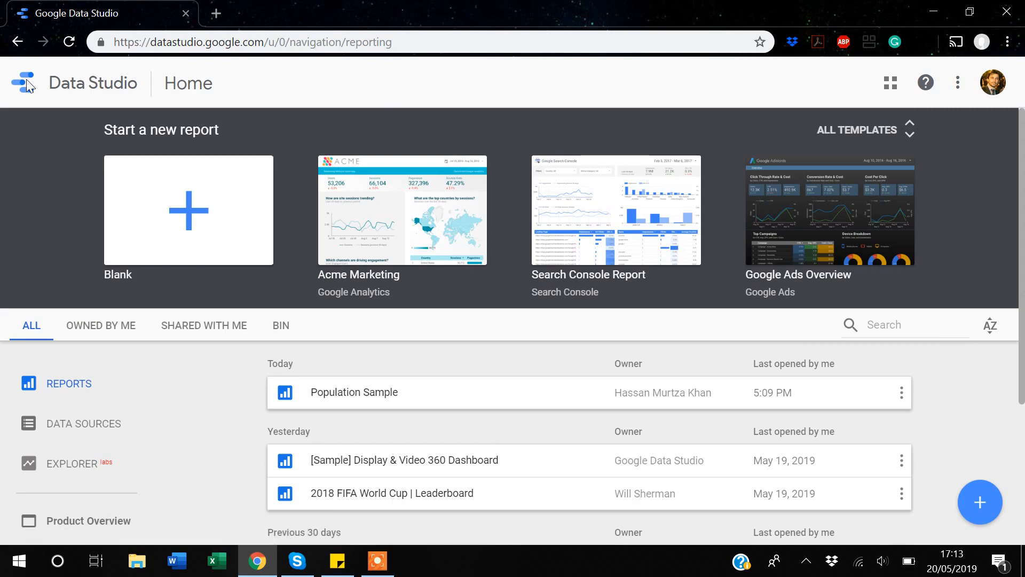
{"action": "scroll", "coordinate": [171, 346], "scroll_direction": "down", "scroll_amount": 1}
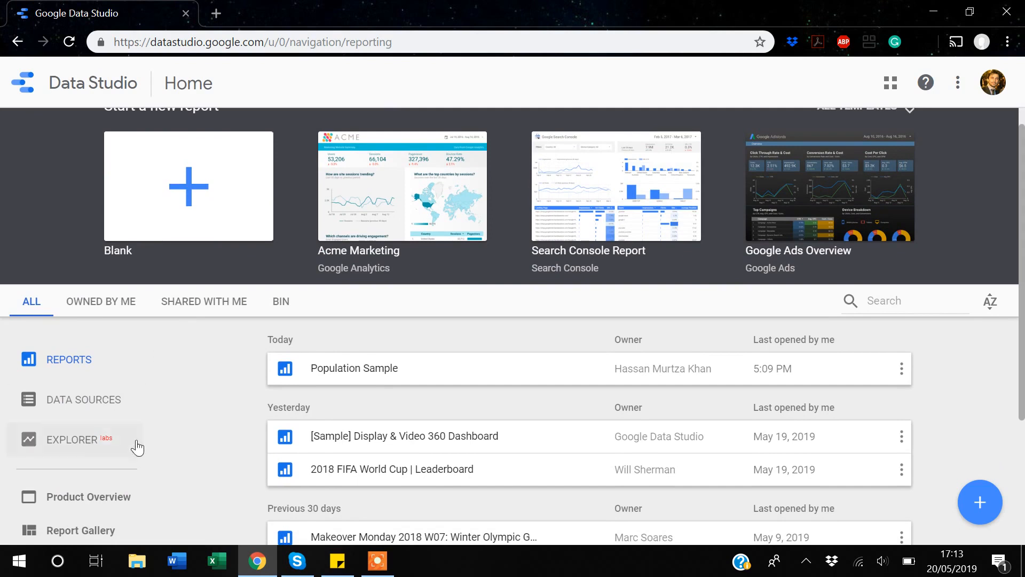
{"action": "scroll", "coordinate": [179, 430], "scroll_direction": "down", "scroll_amount": 2}
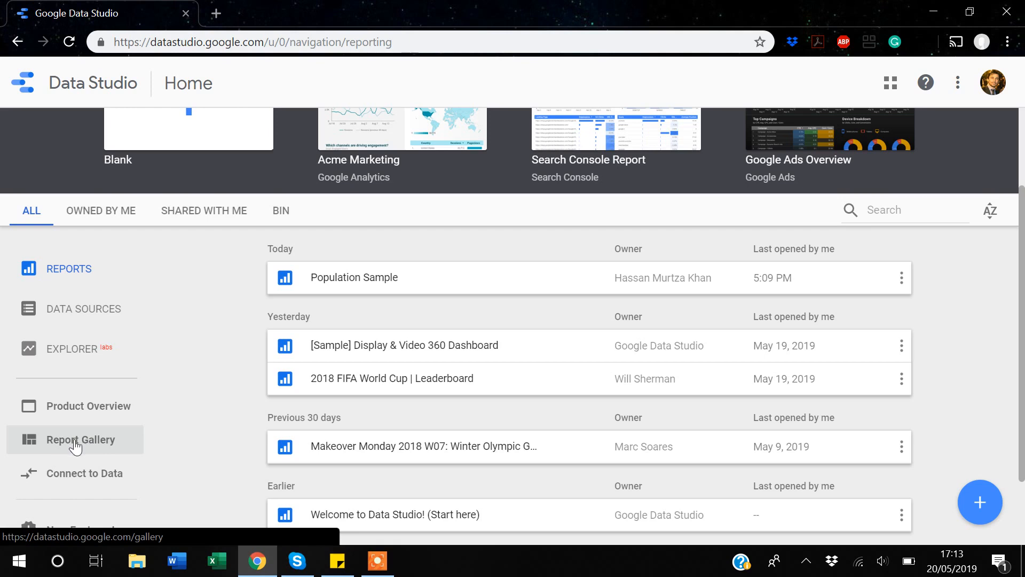
{"action": "left_click", "coordinate": [78, 440]}
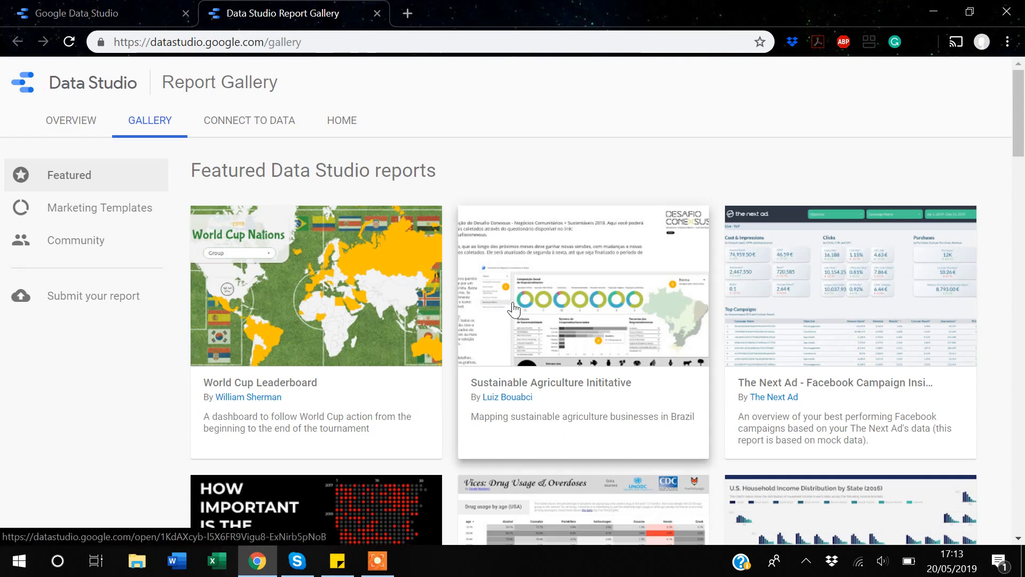
- Select the 'Vices: Drug Usage & Overdoses' report in the gallery
{"action": "scroll", "coordinate": [513, 309], "scroll_direction": "down", "scroll_amount": 4}
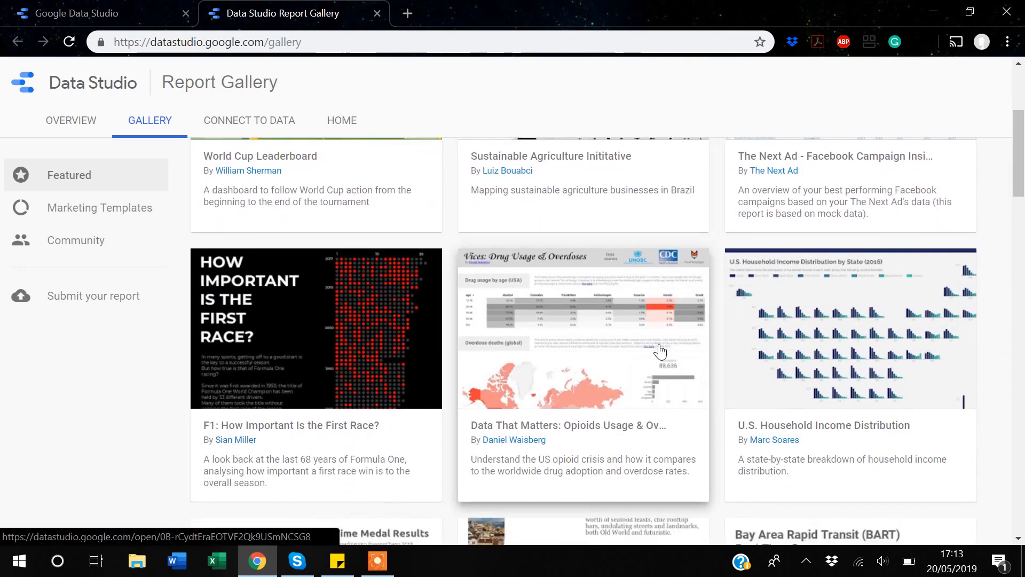
{"action": "scroll", "coordinate": [641, 357], "scroll_direction": "down", "scroll_amount": 1}
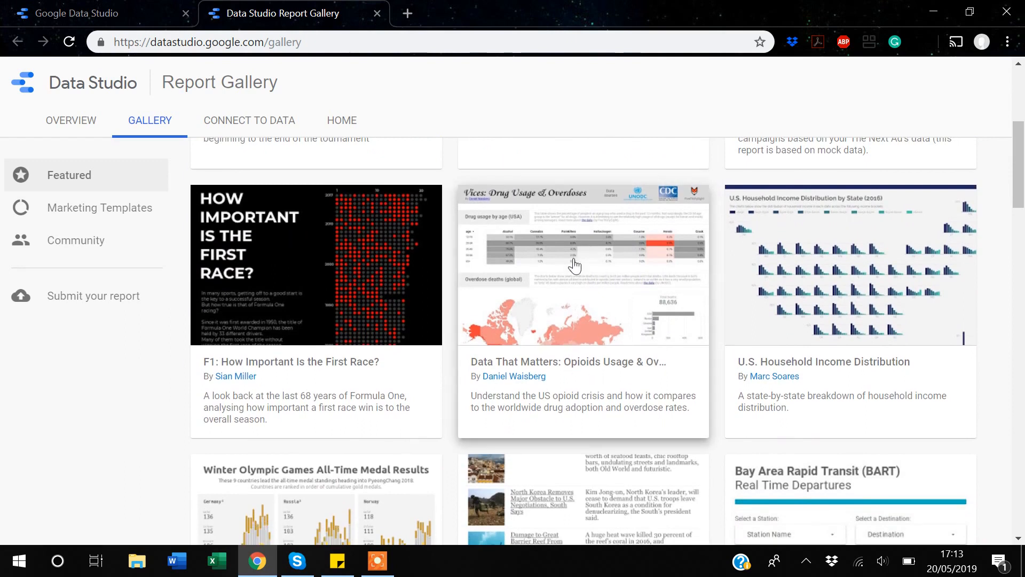
{"action": "left_click", "coordinate": [578, 290]}
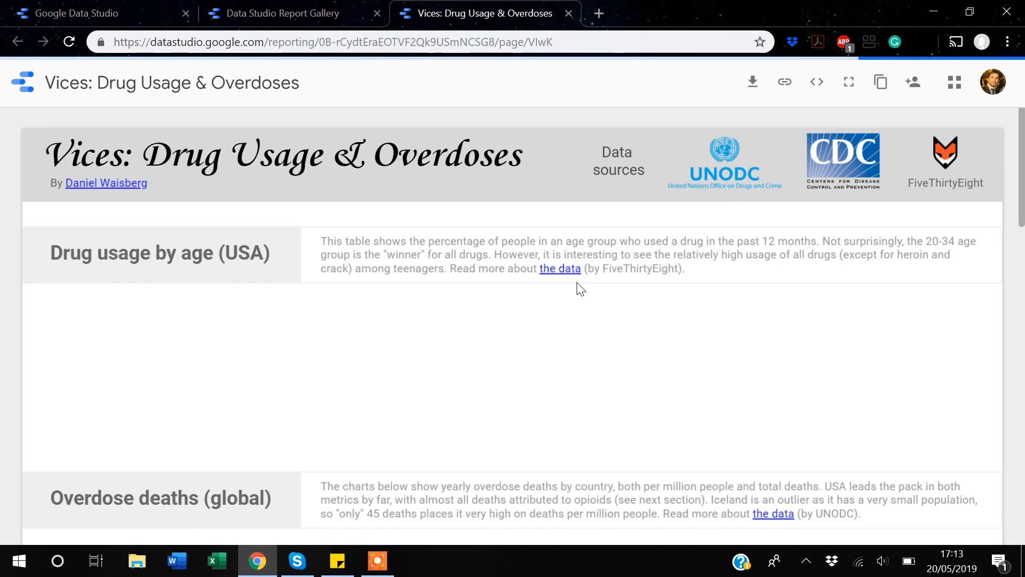
- Look through the Vices report and bring up its Make a copy dialog
{"action": "scroll", "coordinate": [577, 283], "scroll_direction": "down", "scroll_amount": 10}
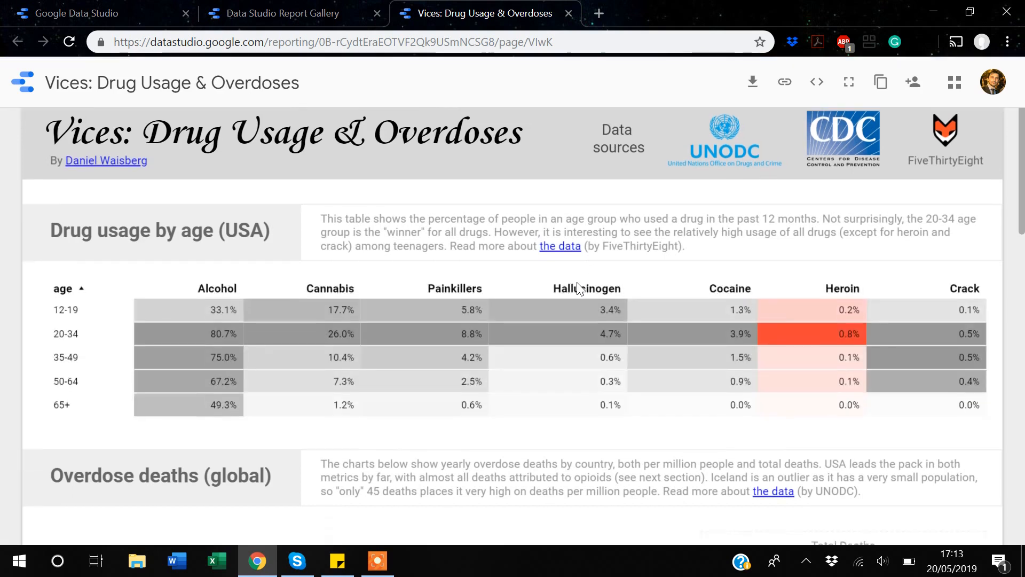
{"action": "scroll", "coordinate": [577, 281], "scroll_direction": "up", "scroll_amount": 3}
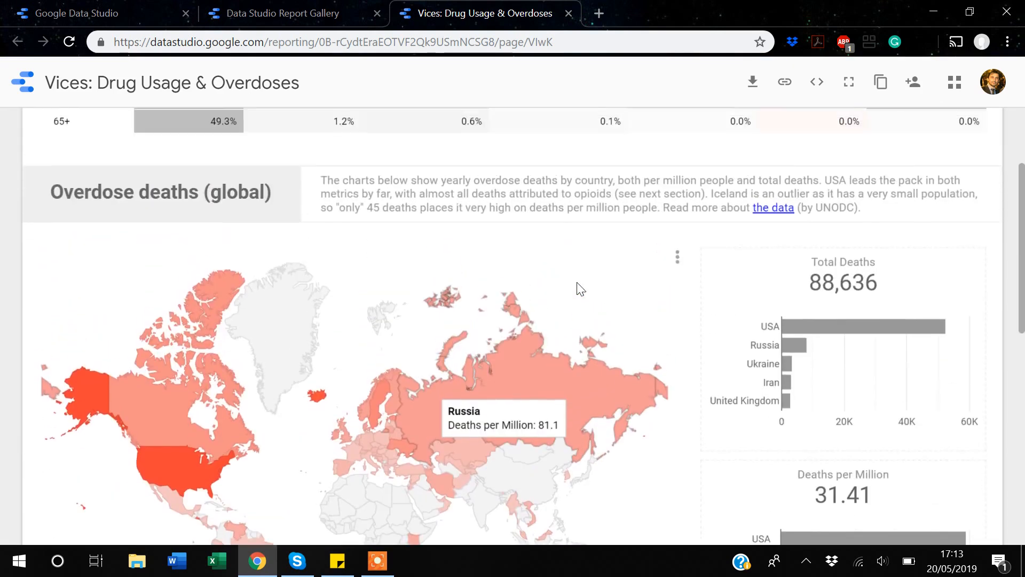
{"action": "scroll", "coordinate": [580, 289], "scroll_direction": "up", "scroll_amount": 5}
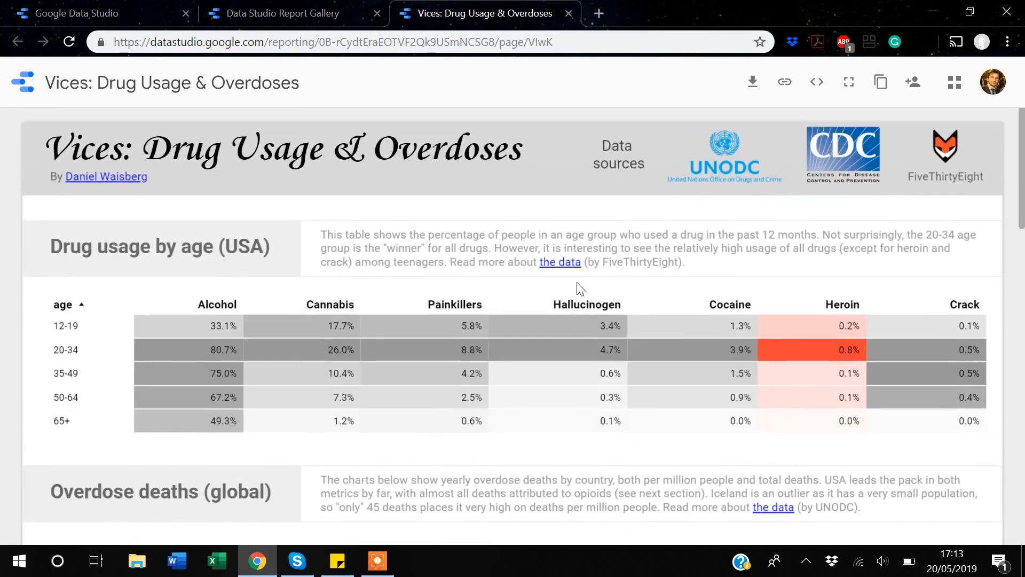
{"action": "scroll", "coordinate": [577, 282], "scroll_direction": "down", "scroll_amount": 8}
{"action": "scroll", "coordinate": [576, 282], "scroll_direction": "up", "scroll_amount": 8}
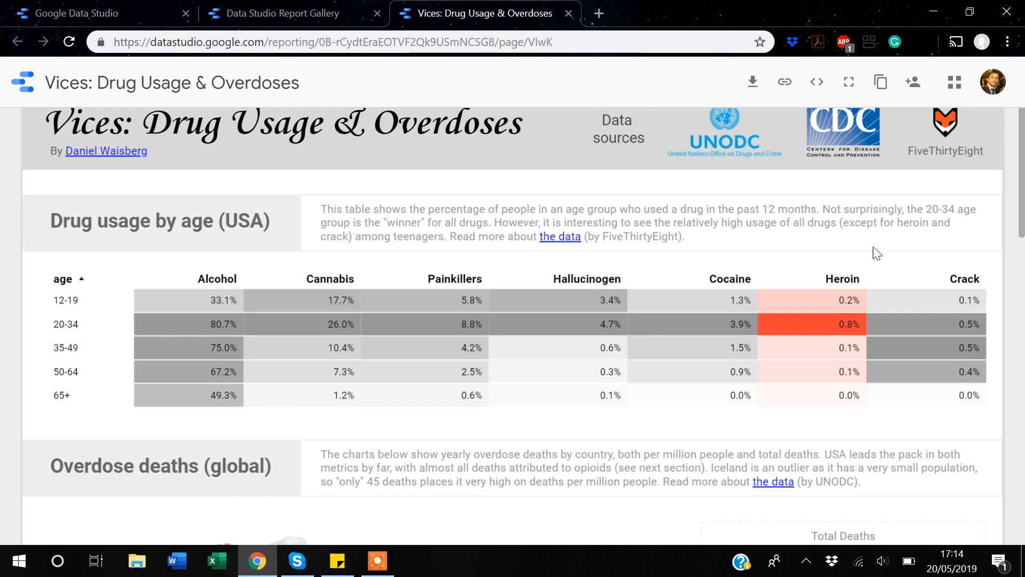
{"action": "left_click", "coordinate": [881, 85]}
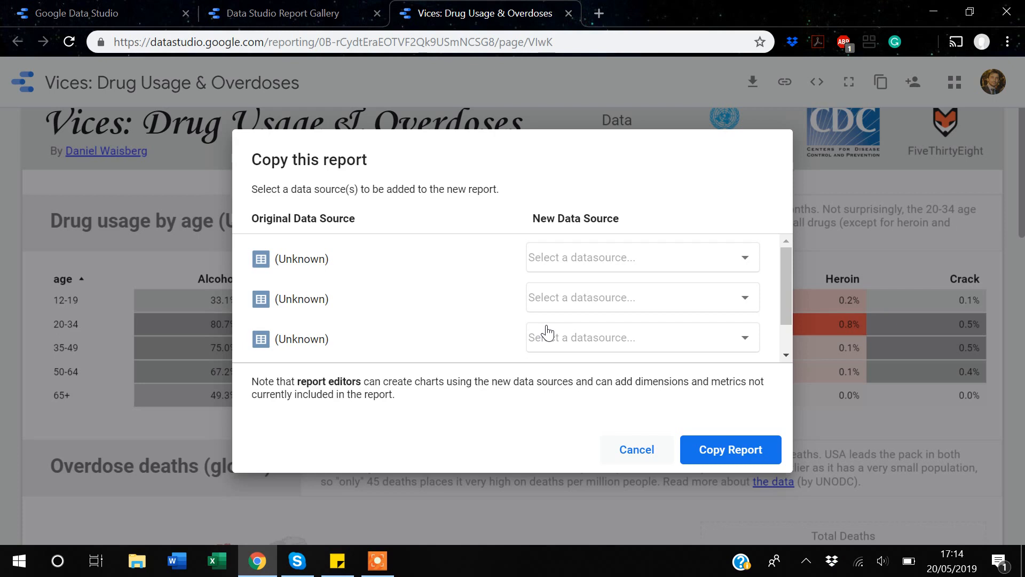
- Copy the Vices report with its data sources left unset
{"action": "left_click", "coordinate": [723, 454]}
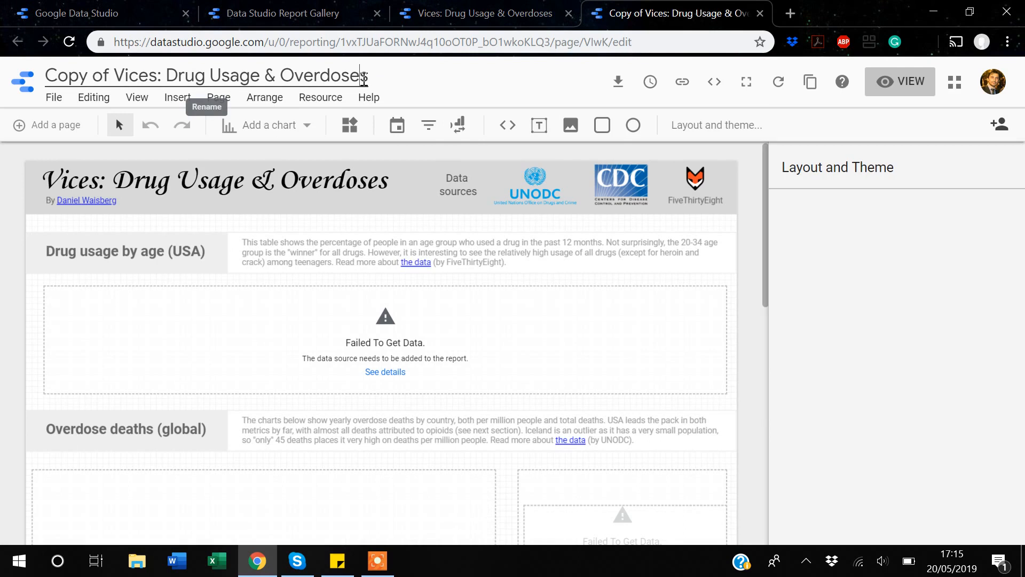
- Delete 'Copy of' from the report name and trim the banner heading to 'Vices: Drug Usage'
{"action": "key", "text": "Left"}
{"action": "key", "text": "Left"}
{"action": "key", "text": "Left"}
{"action": "key", "text": "Left"}
{"action": "key", "text": "Left"}
{"action": "key", "text": "Left"}
{"action": "key", "text": "Left"}
{"action": "key", "text": "Left"}
{"action": "key", "text": "Left"}
{"action": "key", "text": "Left"}
{"action": "key", "text": "Left"}
{"action": "key", "text": "Left"}
{"action": "key", "text": "Left"}
{"action": "key", "text": "Left"}
{"action": "key", "text": "Left"}
{"action": "key", "text": "Left"}
{"action": "key", "text": "Left"}
{"action": "key", "text": "Left"}
{"action": "key", "text": "Left"}
{"action": "key", "text": "Left"}
{"action": "key", "text": "Left"}
{"action": "key", "text": "Left"}
{"action": "key", "text": "Left"}
{"action": "key", "text": "Left"}
{"action": "key", "text": "BackSpace"}
{"action": "key", "text": "BackSpace"}
{"action": "key", "text": "BackSpace"}
{"action": "key", "text": "BackSpace"}
{"action": "key", "text": "BackSpace"}
{"action": "key", "text": "BackSpace"}
{"action": "key", "text": "BackSpace"}
{"action": "key", "text": "BackSpace"}
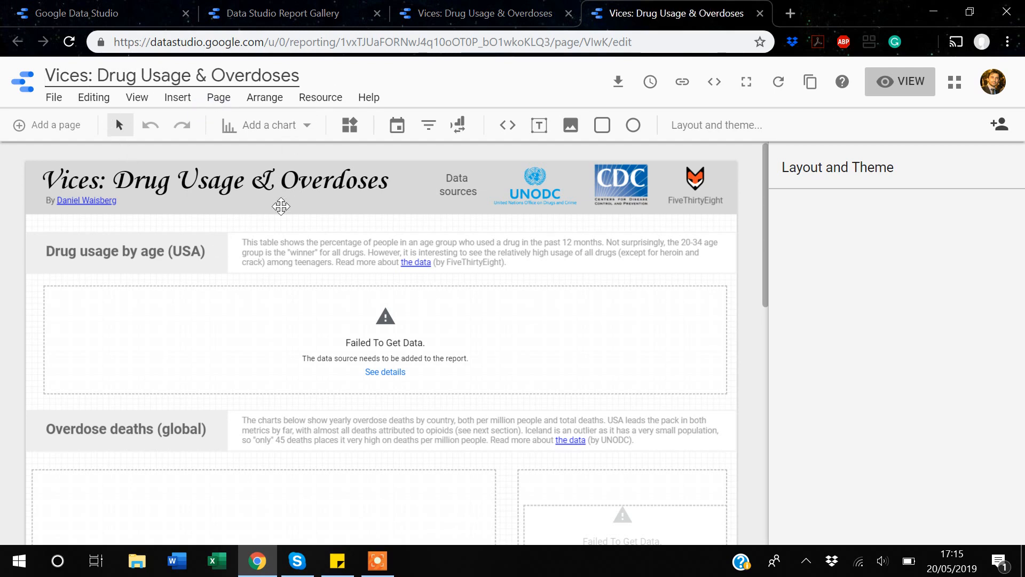
{"action": "left_click", "coordinate": [353, 184]}
{"action": "left_click", "coordinate": [389, 181]}
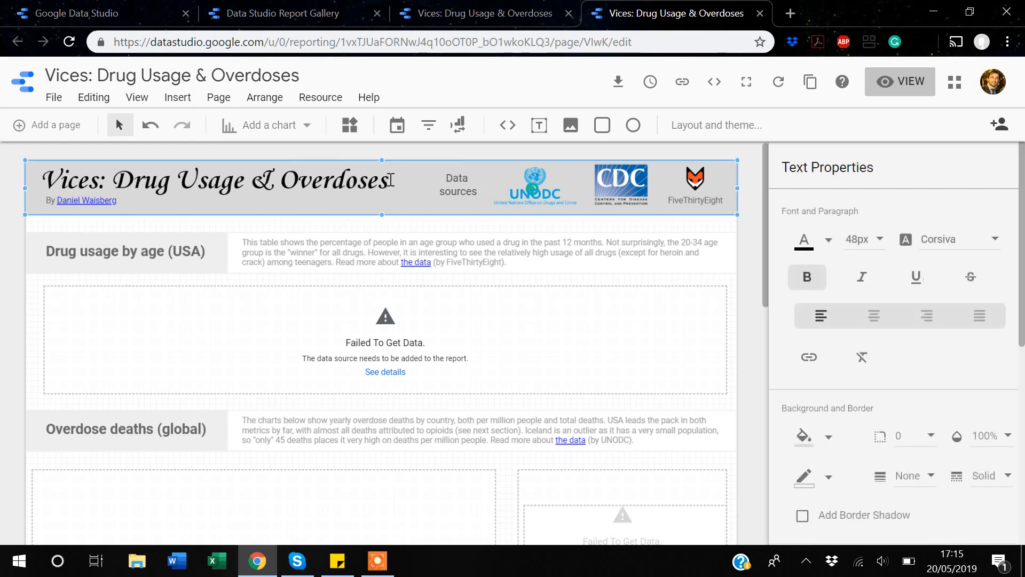
{"action": "key", "text": "BackSpace"}
{"action": "key", "text": "BackSpace"}
{"action": "key", "text": "BackSpace"}
{"action": "key", "text": "BackSpace"}
{"action": "key", "text": "BackSpace"}
{"action": "key", "text": "BackSpace"}
{"action": "key", "text": "BackSpace"}
{"action": "key", "text": "BackSpace"}
{"action": "key", "text": "BackSpace"}
{"action": "key", "text": "BackSpace"}
{"action": "key", "text": "BackSpace"}
{"action": "key", "text": "BackSpace"}
{"action": "key", "text": "BackSpace"}
{"action": "key", "text": "BackSpace"}
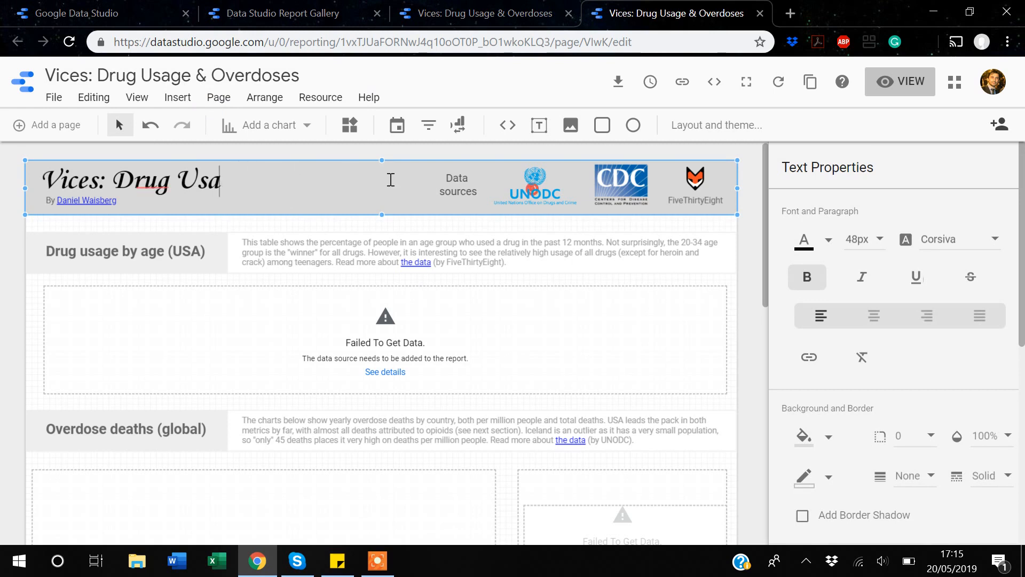
{"action": "type", "text": "ge"}
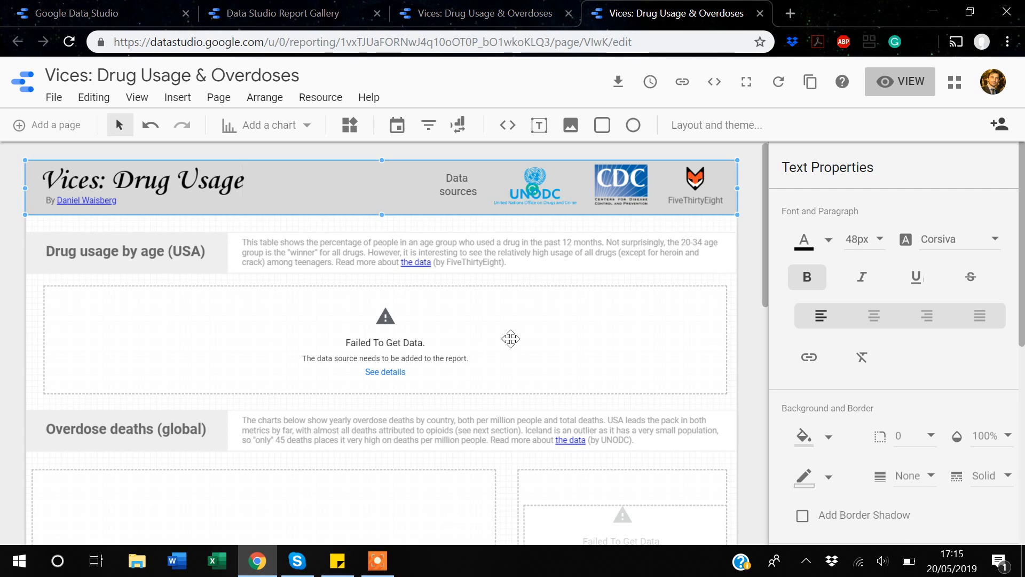
- Switch back to the original gallery report's tab
{"action": "scroll", "coordinate": [511, 339], "scroll_direction": "down", "scroll_amount": 3}
{"action": "scroll", "coordinate": [510, 338], "scroll_direction": "up", "scroll_amount": 2}
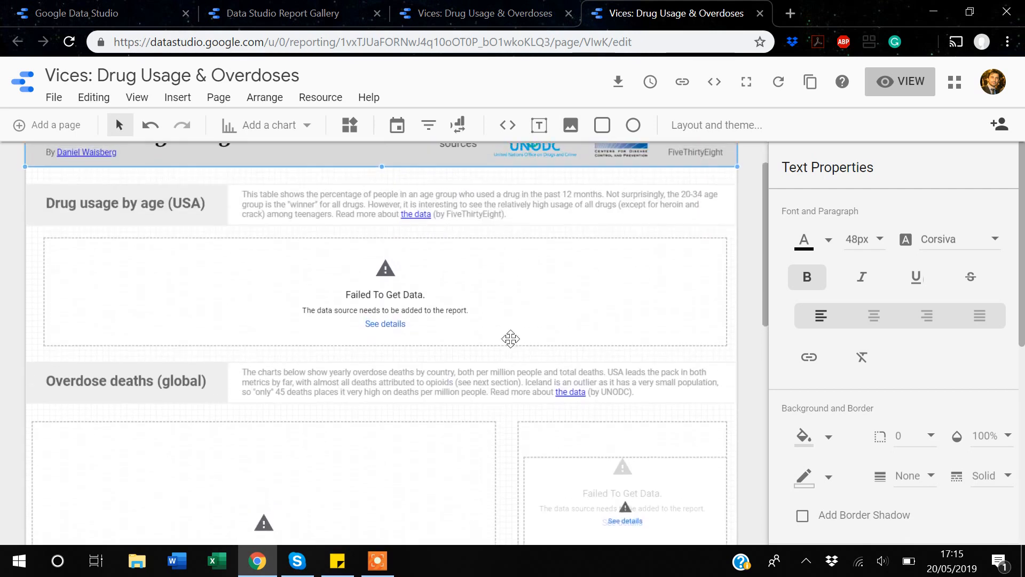
{"action": "left_click", "coordinate": [478, 24]}
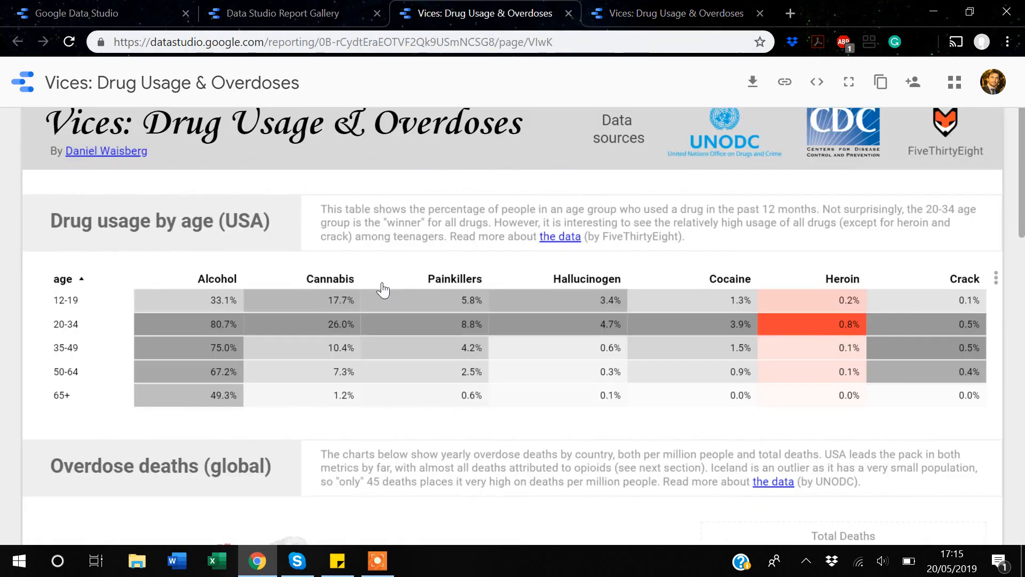
- Back in the copied report, select the failing drug-usage table and show its DATA settings
{"action": "scroll", "coordinate": [382, 290], "scroll_direction": "down", "scroll_amount": 7}
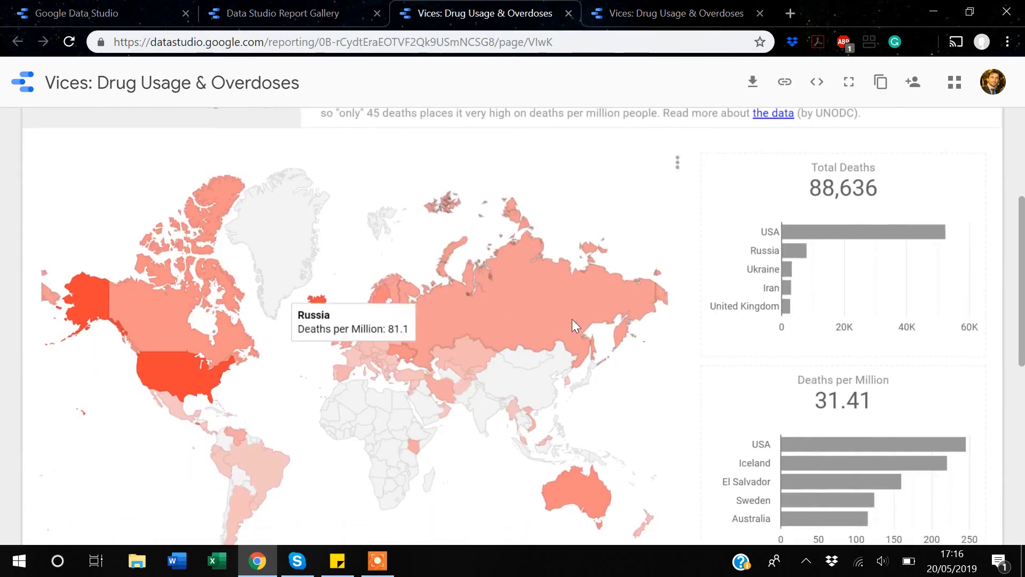
{"action": "scroll", "coordinate": [427, 377], "scroll_direction": "up", "scroll_amount": 8}
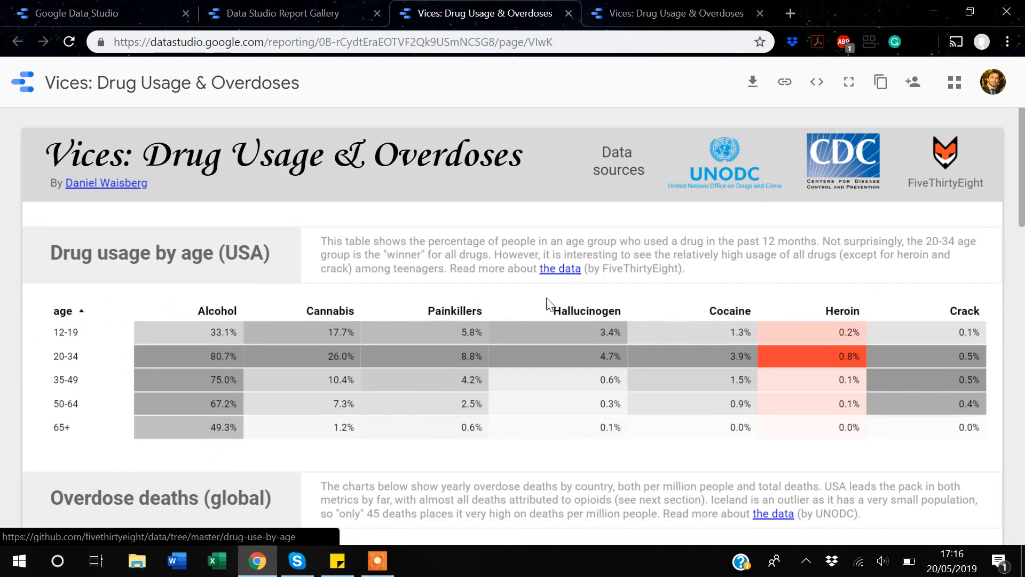
{"action": "left_click", "coordinate": [686, 12]}
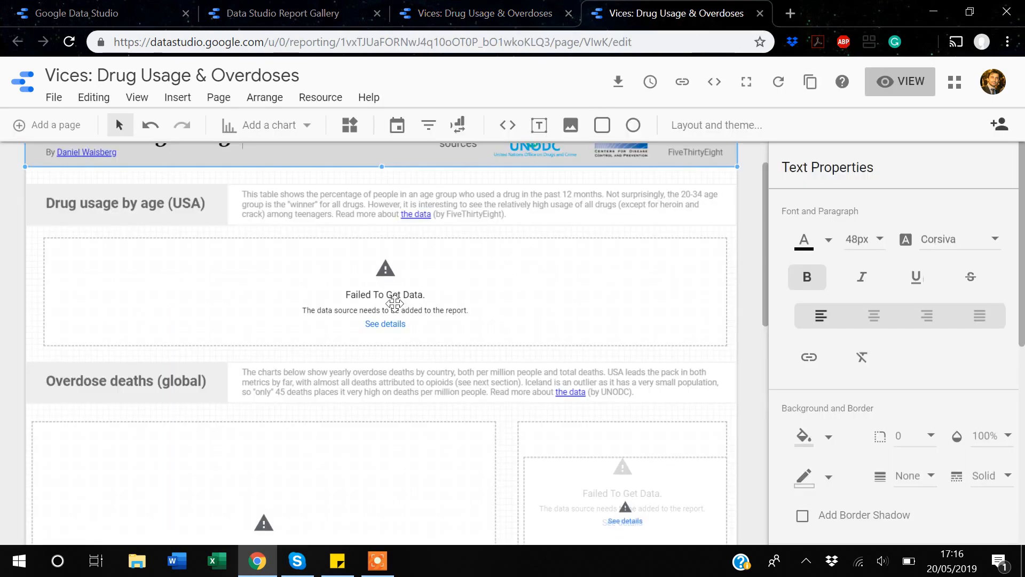
{"action": "left_click", "coordinate": [442, 311]}
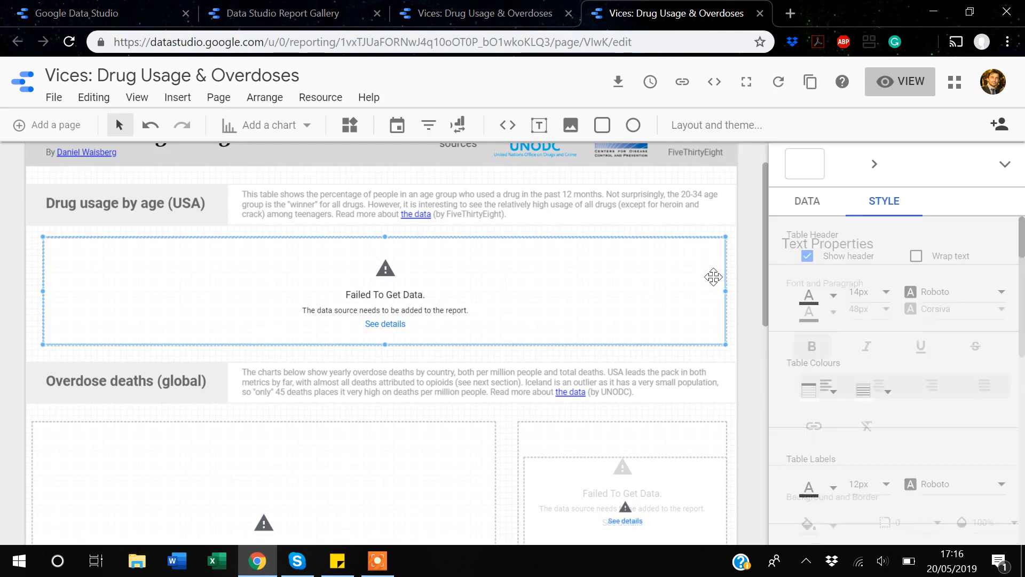
{"action": "left_click", "coordinate": [801, 204]}
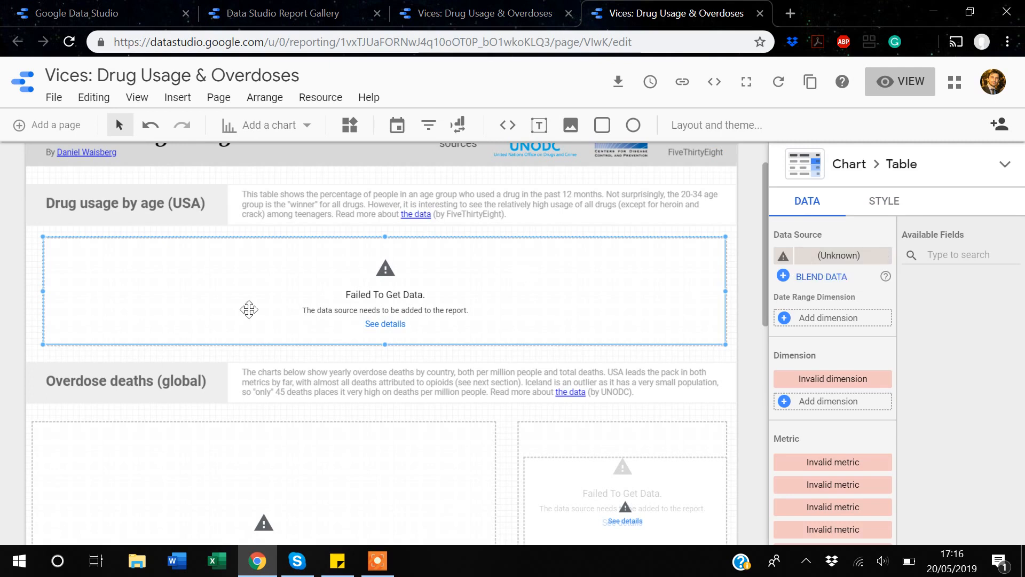
- Review the table's unknown data source, compare with the original report, and return to the copy
{"action": "scroll", "coordinate": [416, 294], "scroll_direction": "down", "scroll_amount": 2}
{"action": "scroll", "coordinate": [415, 294], "scroll_direction": "down", "scroll_amount": 3}
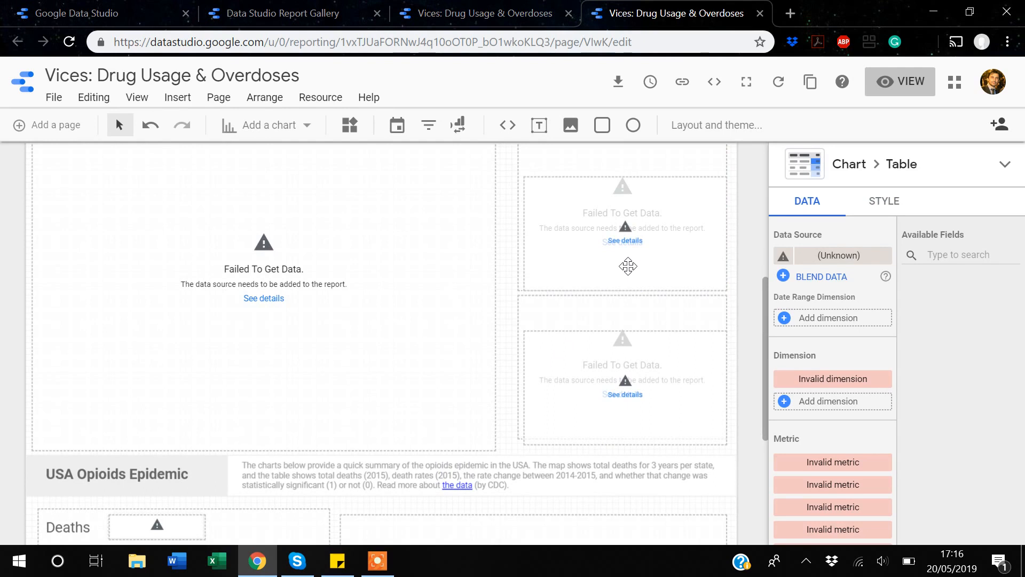
{"action": "scroll", "coordinate": [628, 266], "scroll_direction": "up", "scroll_amount": 5}
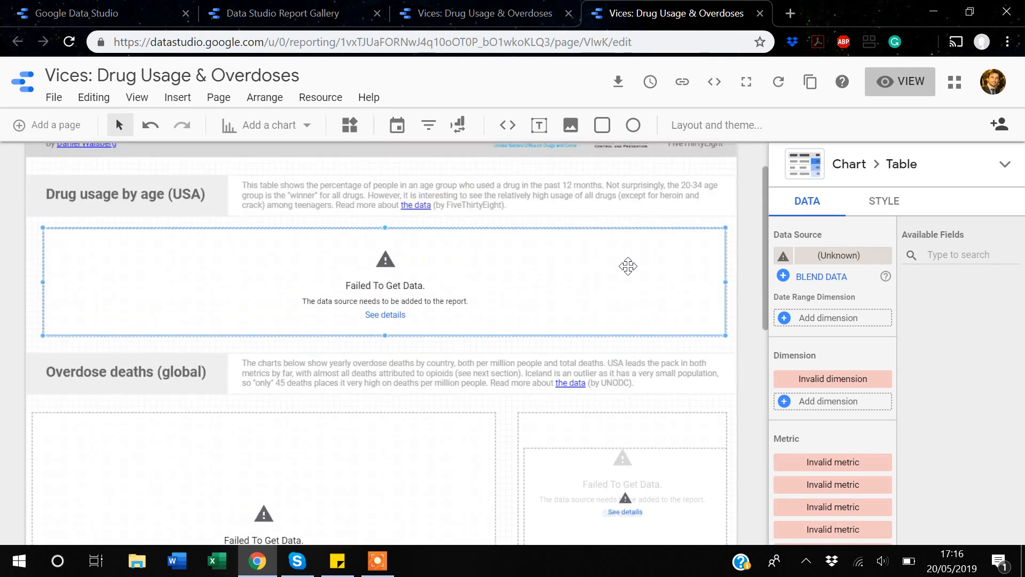
{"action": "left_click", "coordinate": [545, 14]}
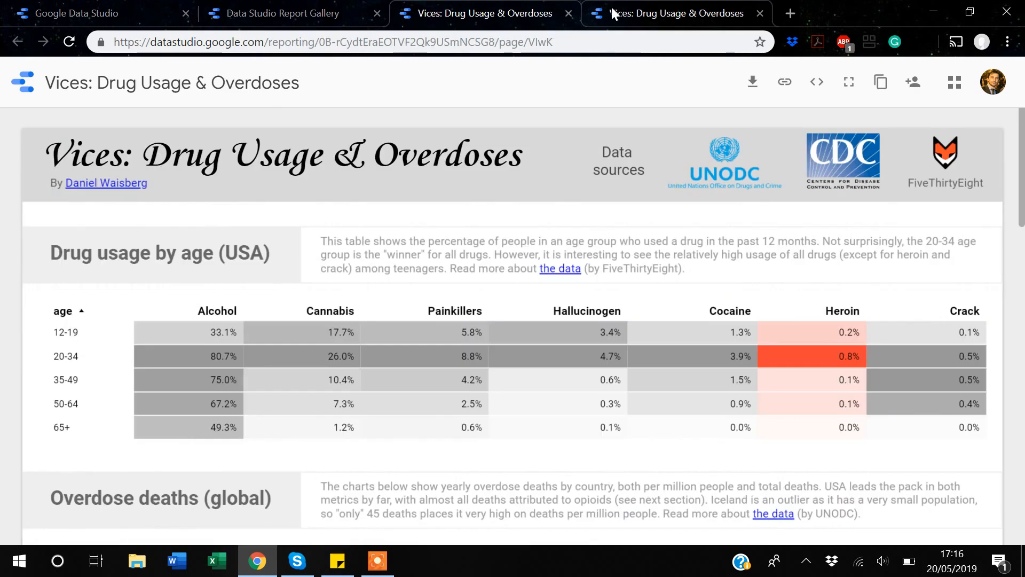
{"action": "left_click", "coordinate": [667, 13]}
{"action": "scroll", "coordinate": [421, 287], "scroll_direction": "up", "scroll_amount": 1}
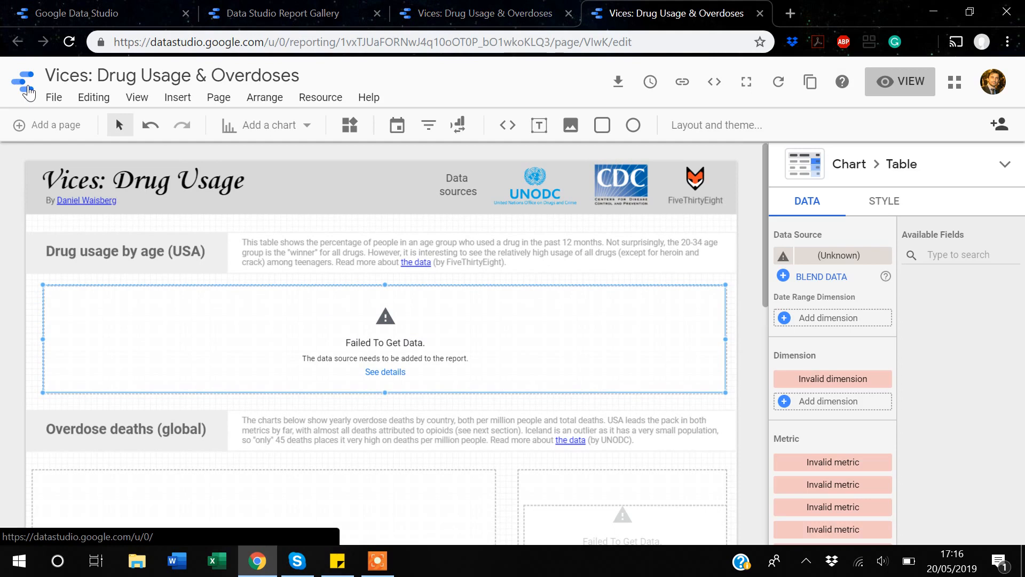
- Go to the Data Studio Home page and open the Vices report copy from the Reports list
{"action": "left_click", "coordinate": [27, 91]}
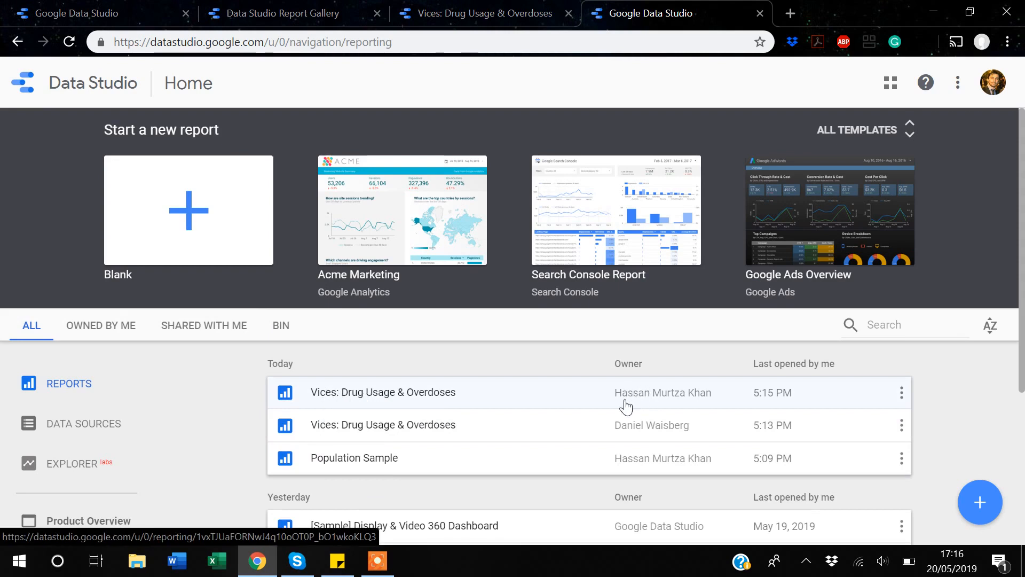
{"action": "left_click", "coordinate": [397, 405]}
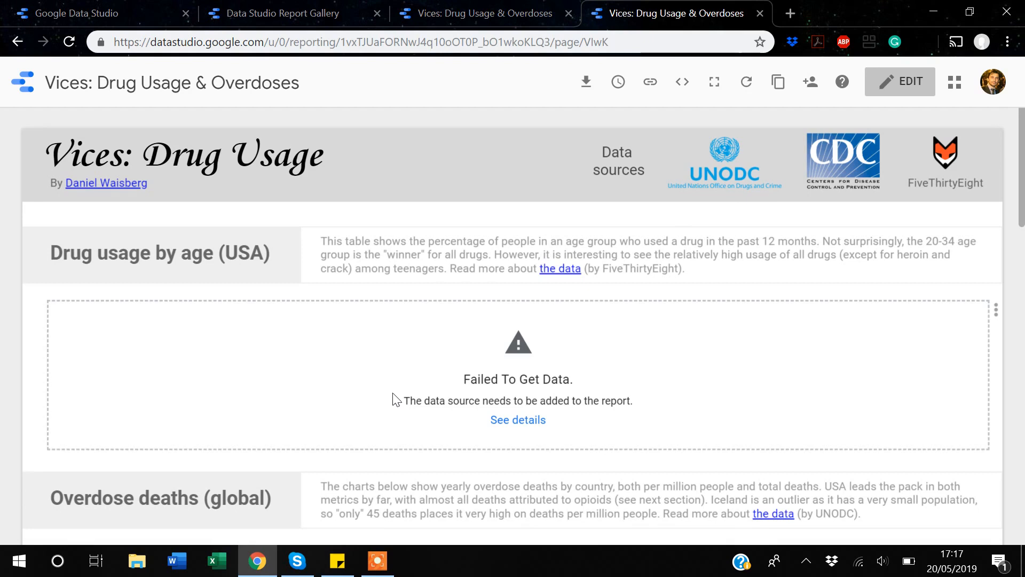
- Review the copy's Can edit and Can view sharing options, then return to the Report Gallery
{"action": "left_click", "coordinate": [810, 88]}
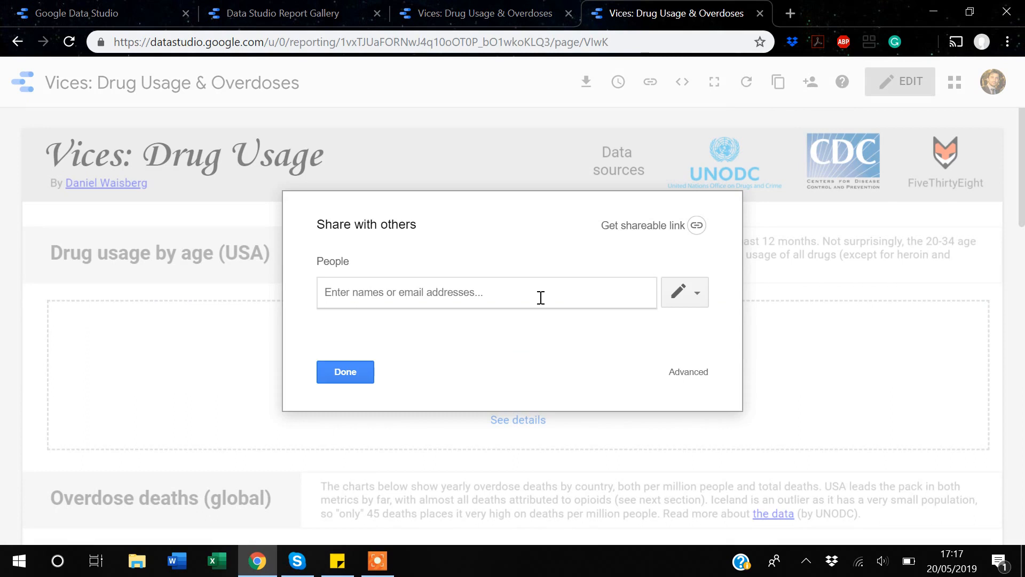
{"action": "left_click", "coordinate": [699, 293]}
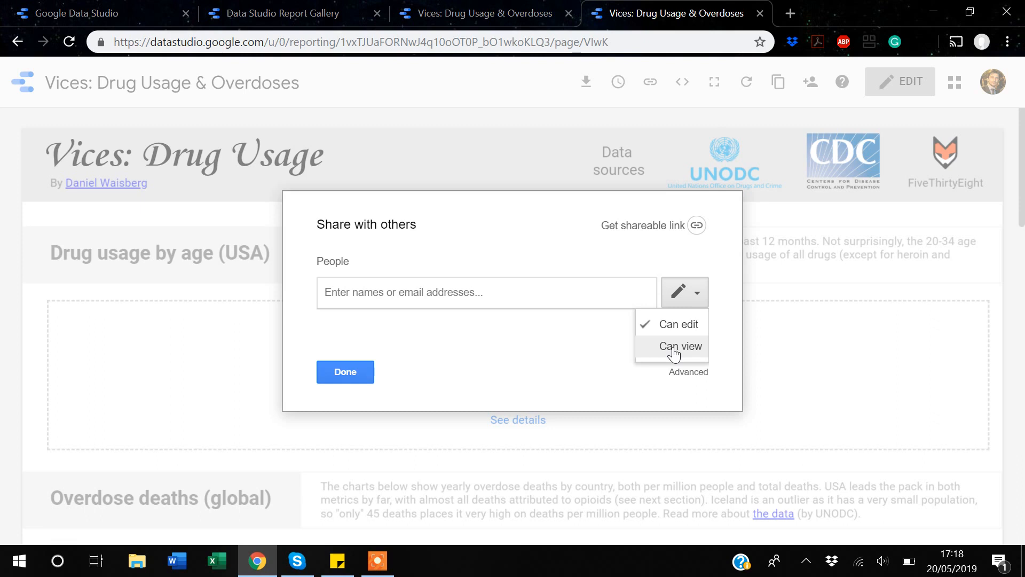
{"action": "left_click", "coordinate": [258, 12]}
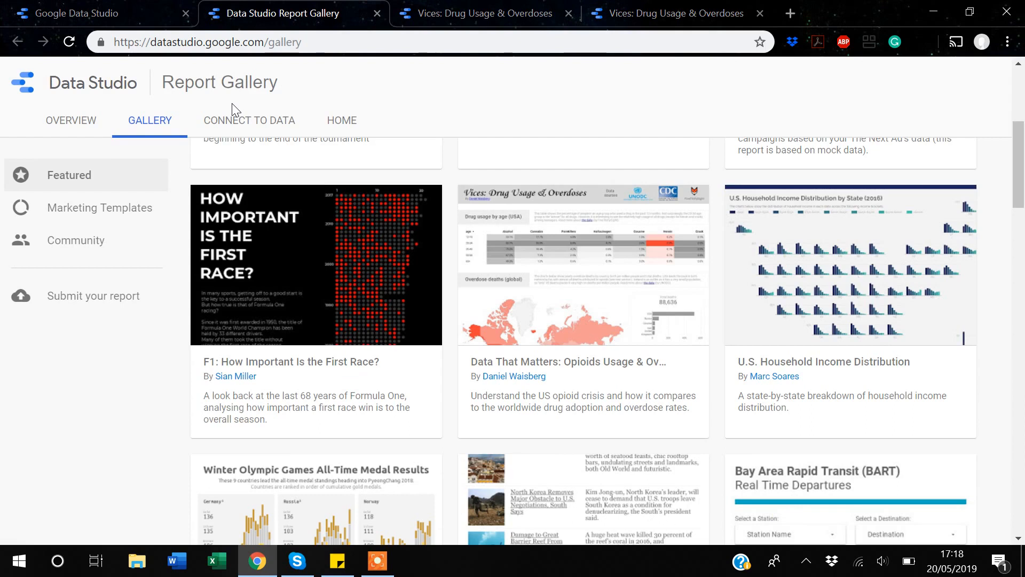
{"action": "left_click", "coordinate": [376, 560]}
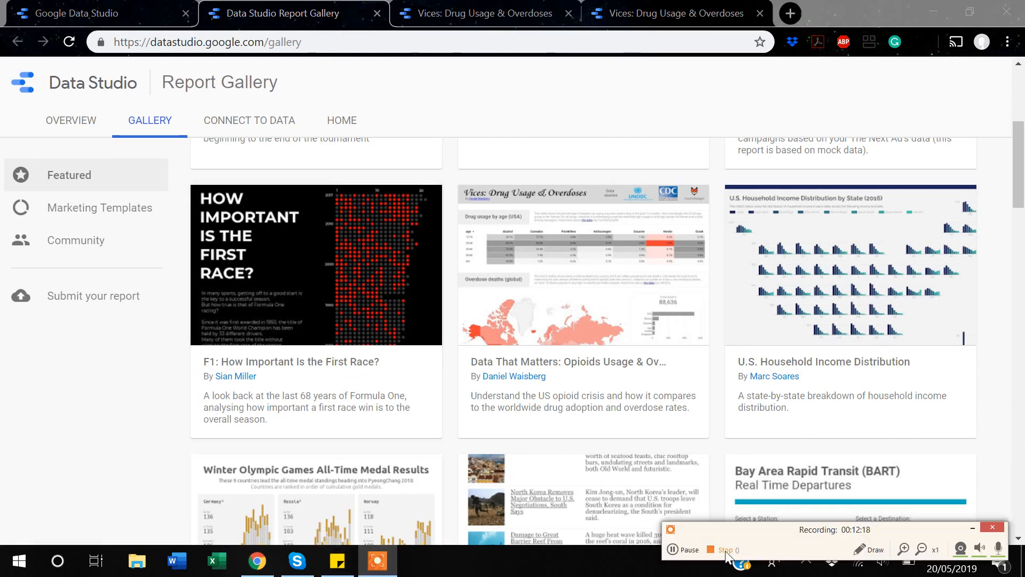